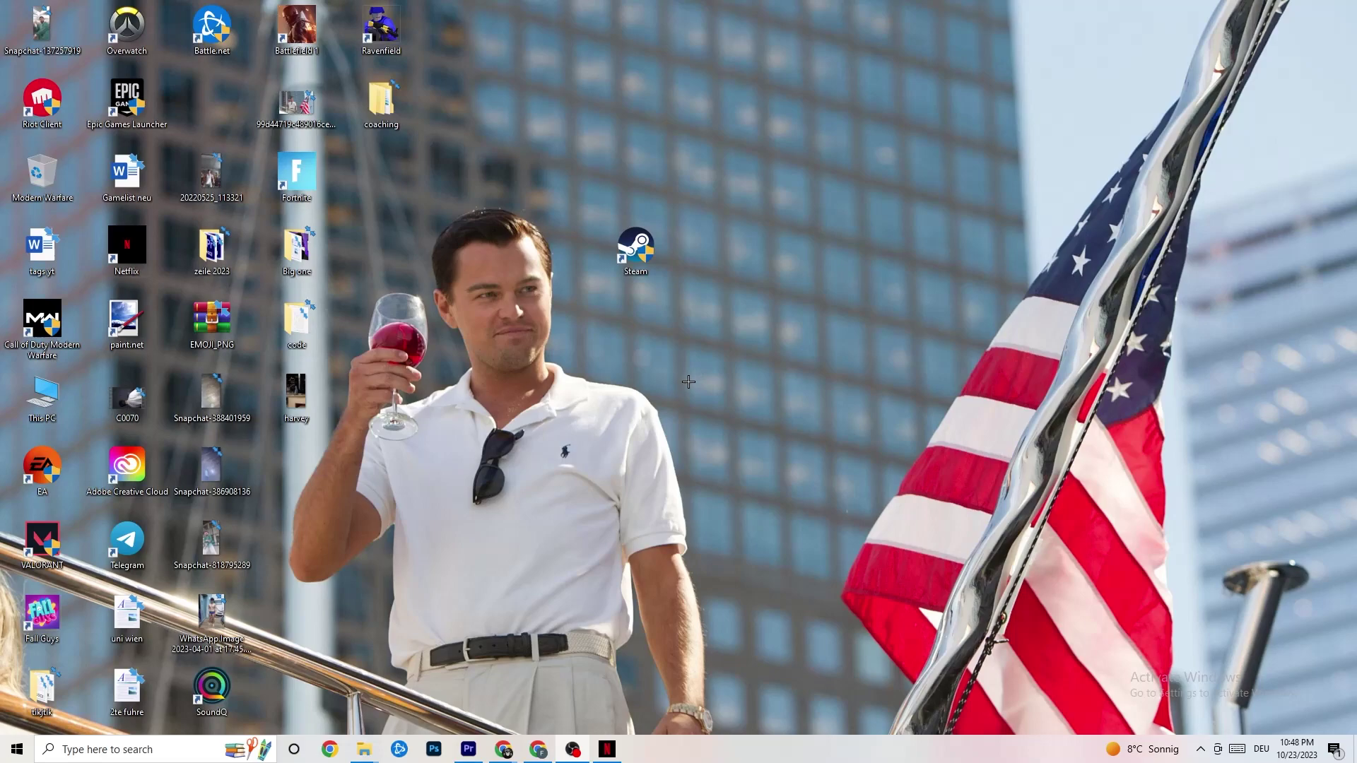
# Open the Update & Security settings, check the Windows Update and Troubleshoot pages, and minimize the window.
pyautogui.click(5, 757)
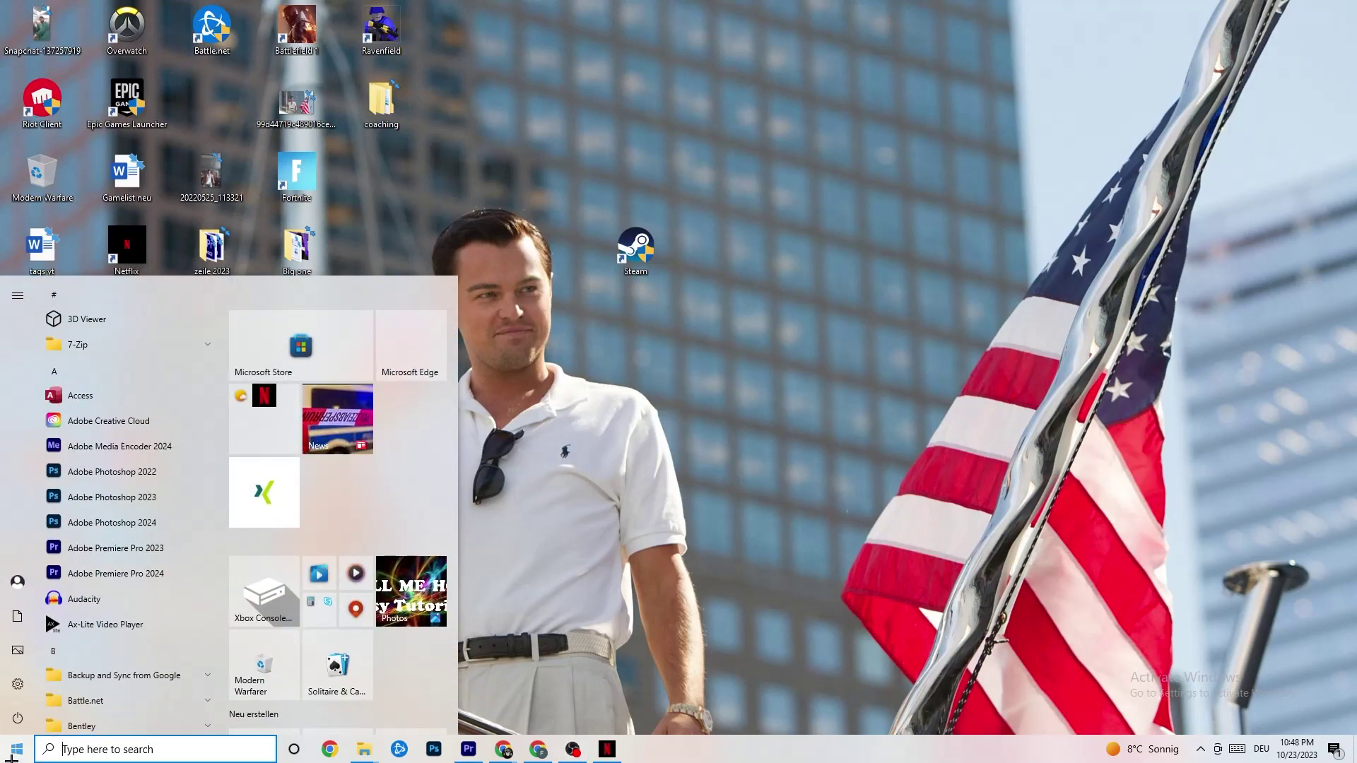
pyautogui.click(19, 685)
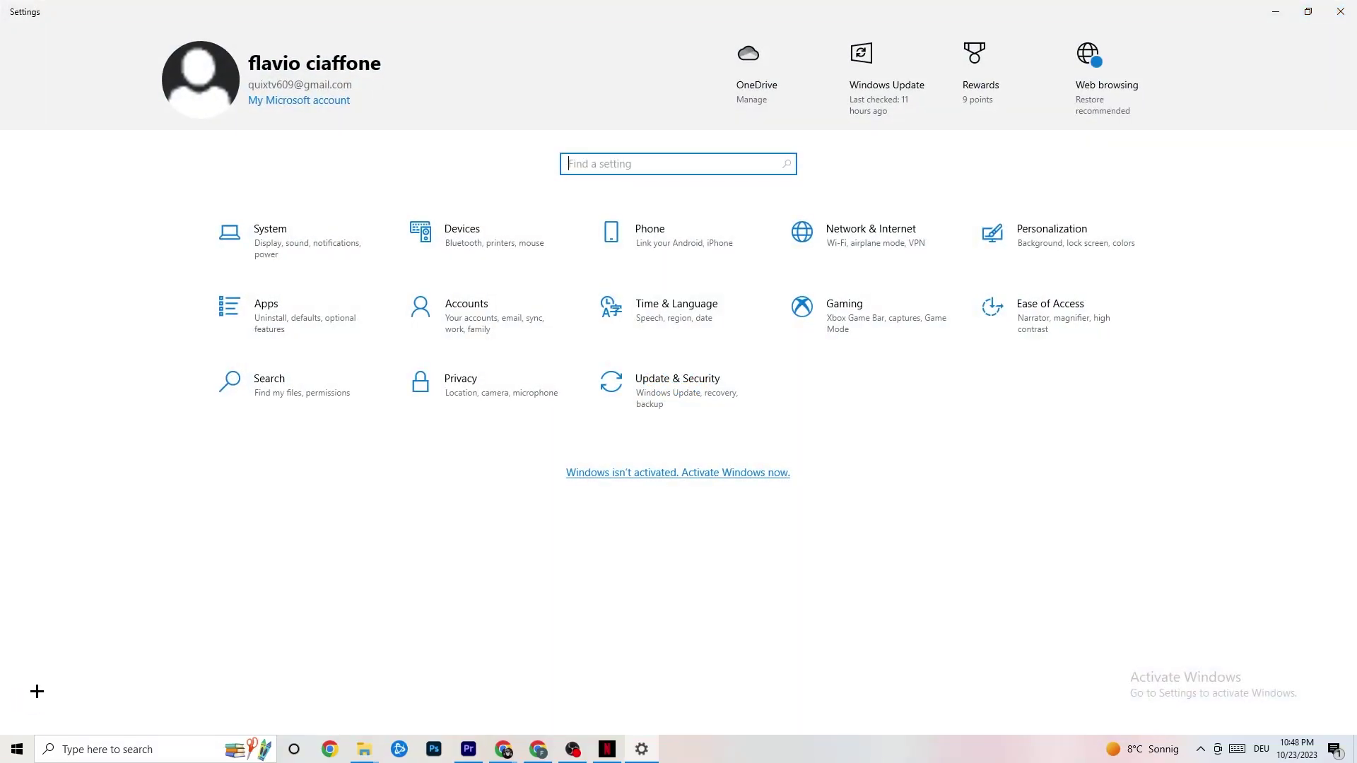
pyautogui.click(656, 407)
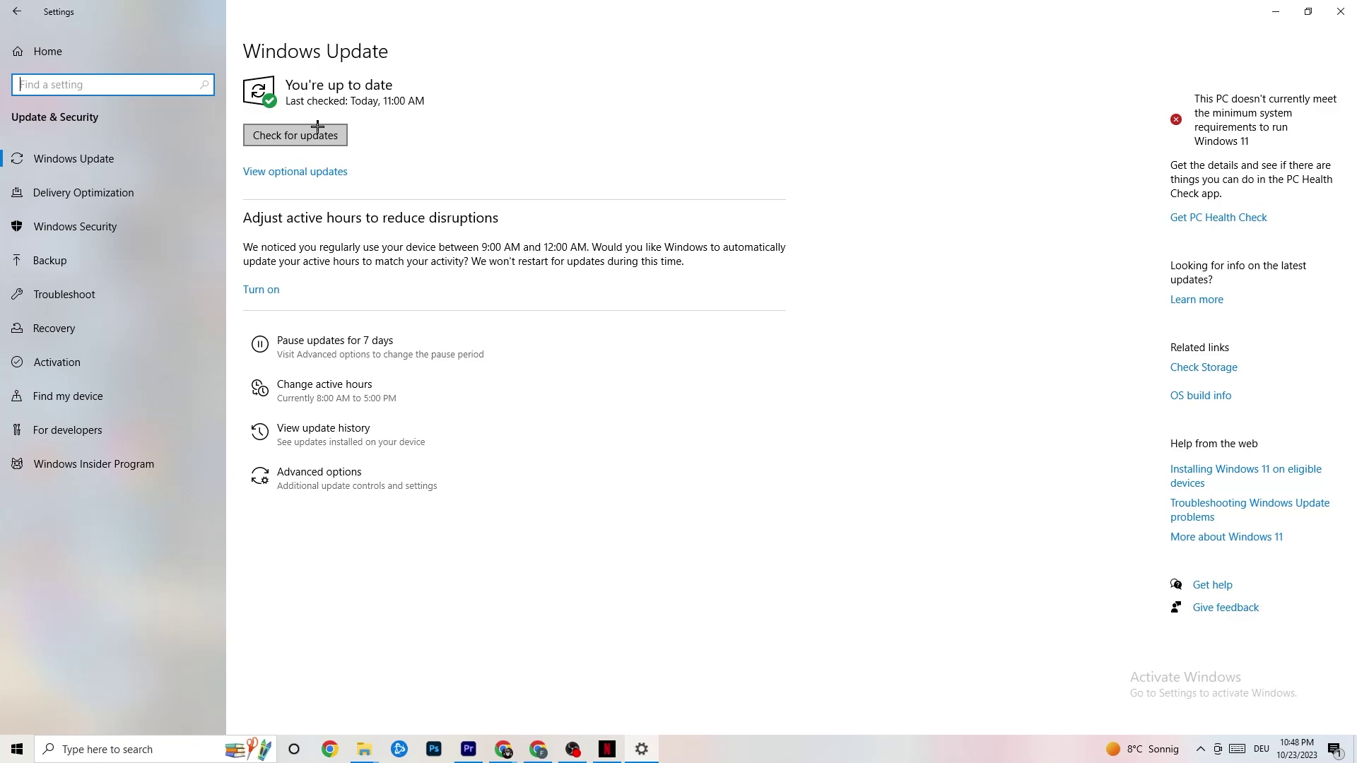
pyautogui.click(394, 86)
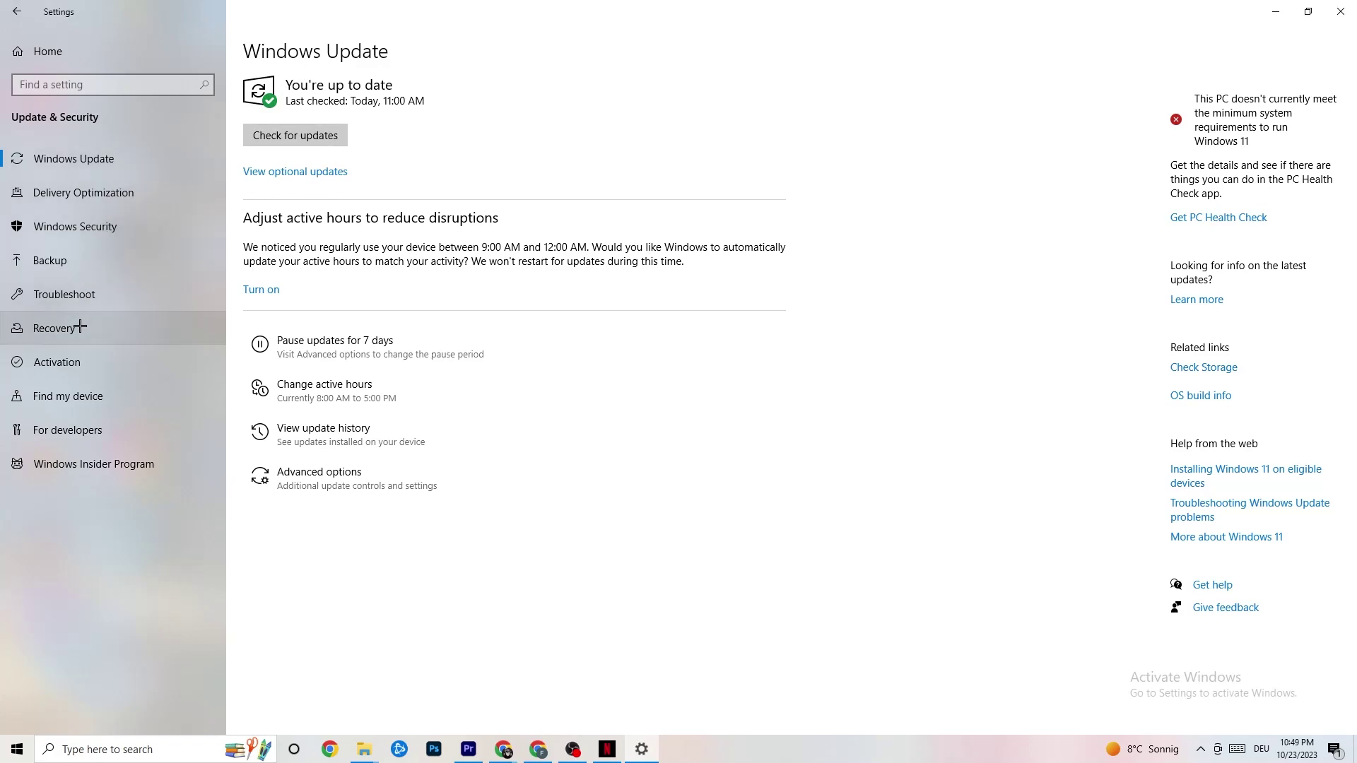
pyautogui.click(88, 300)
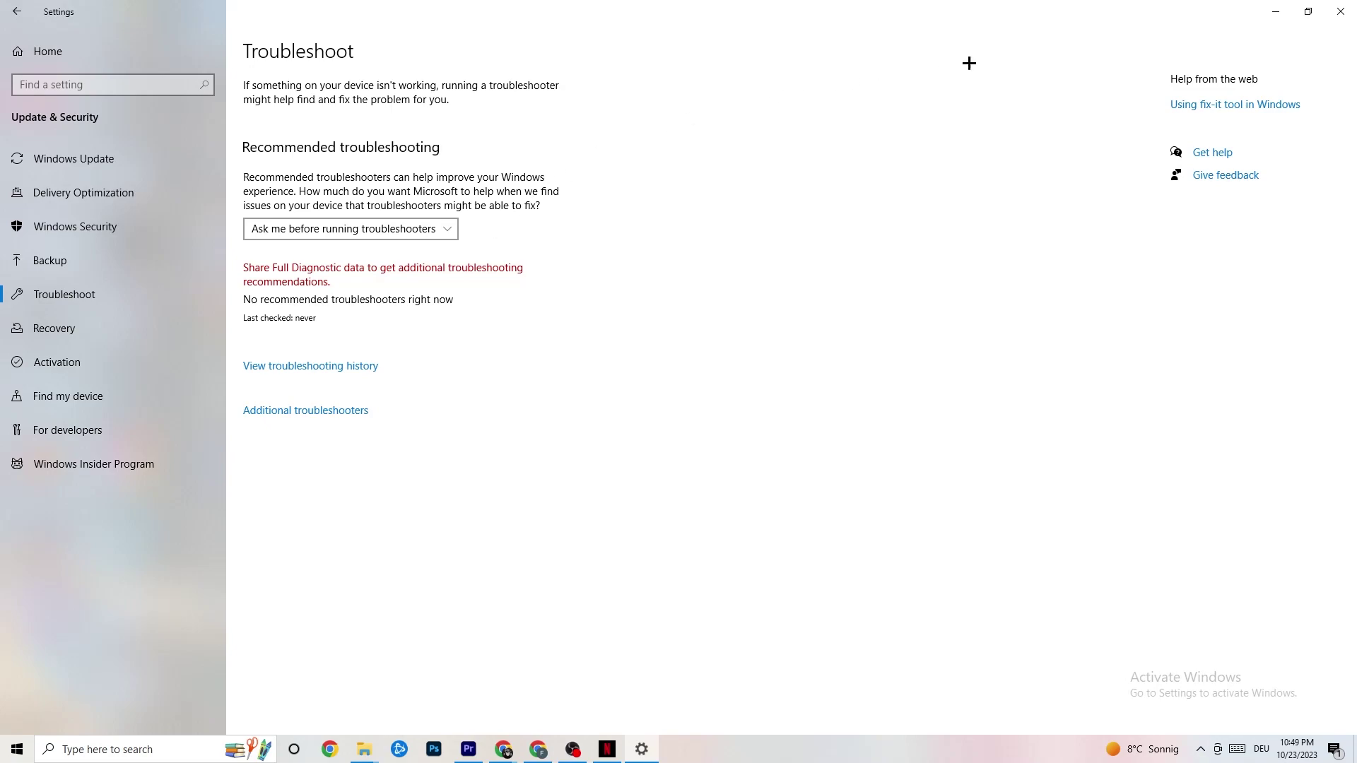
pyautogui.click(1276, 12)
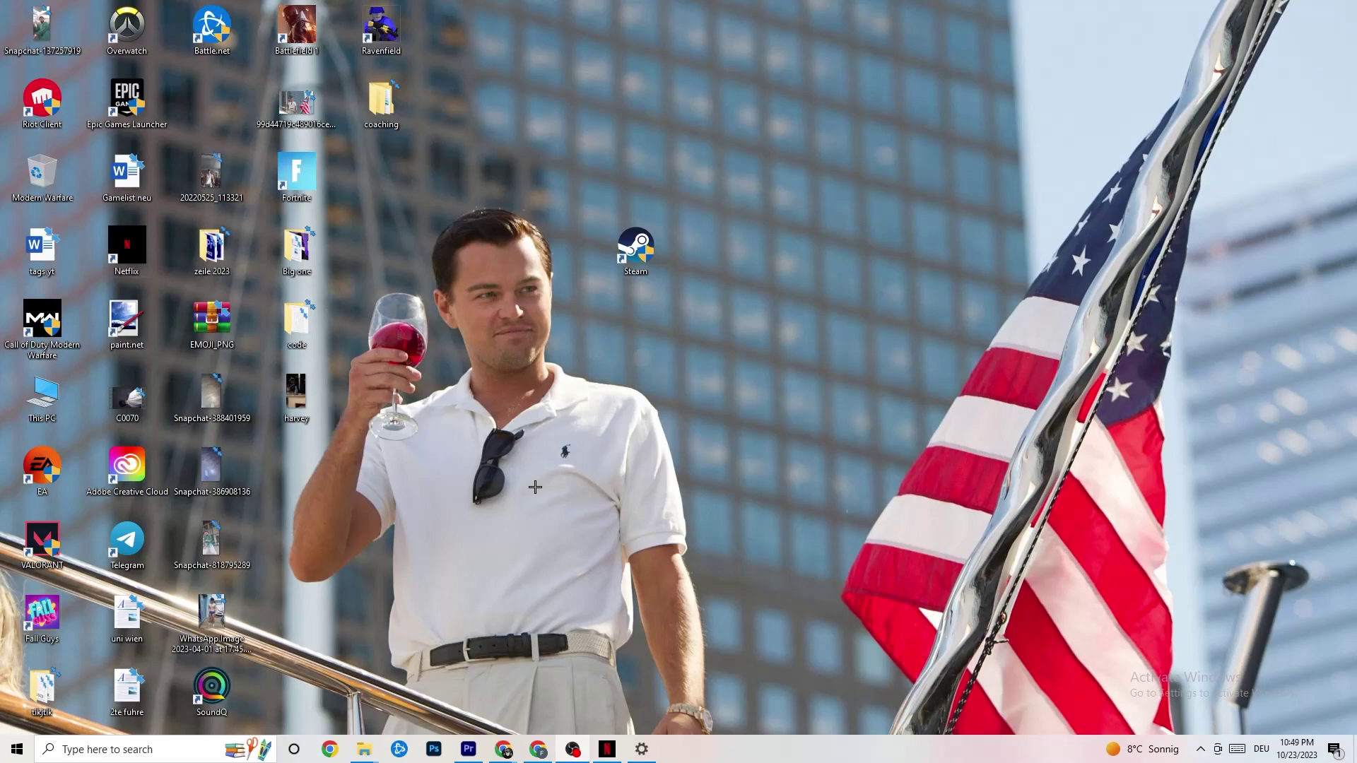
pyautogui.moveTo(628, 251); pyautogui.dragTo(665, 325)
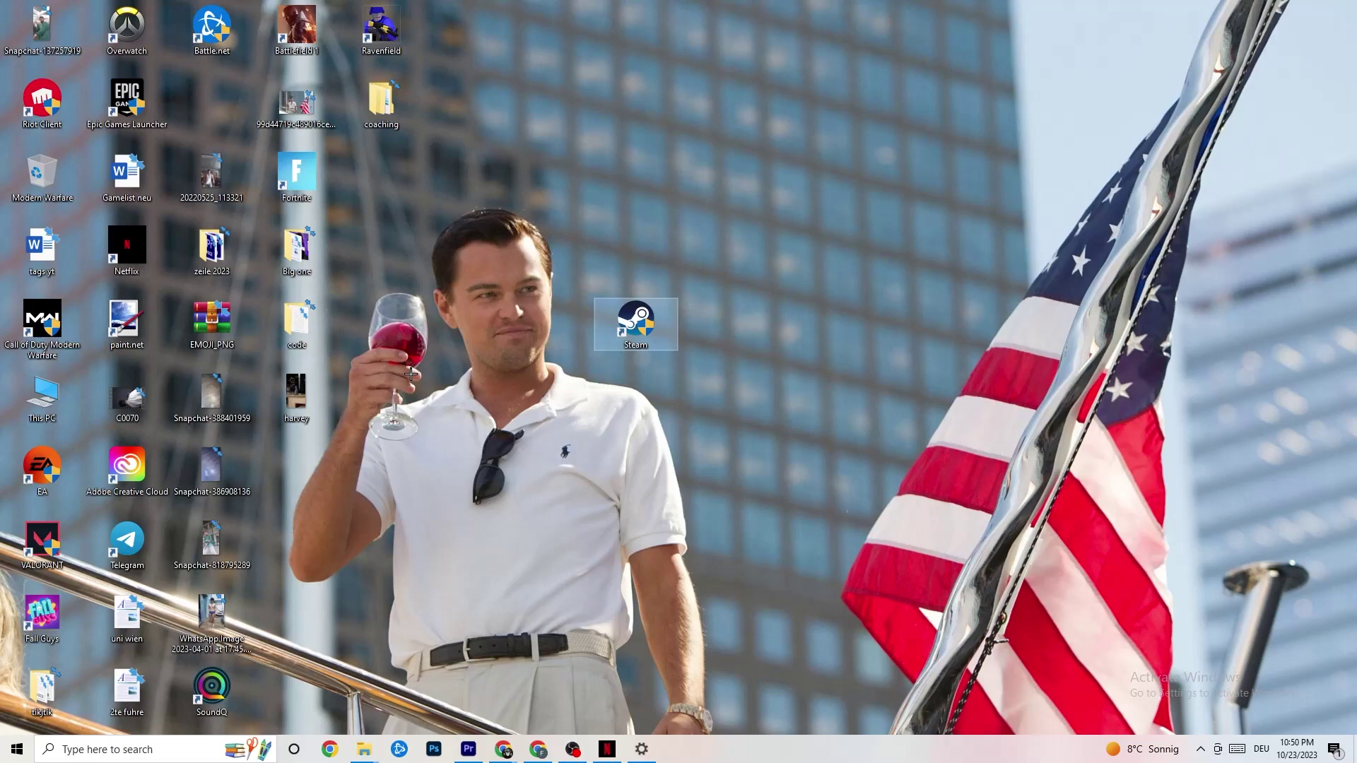
pyautogui.rightClick(645, 322)
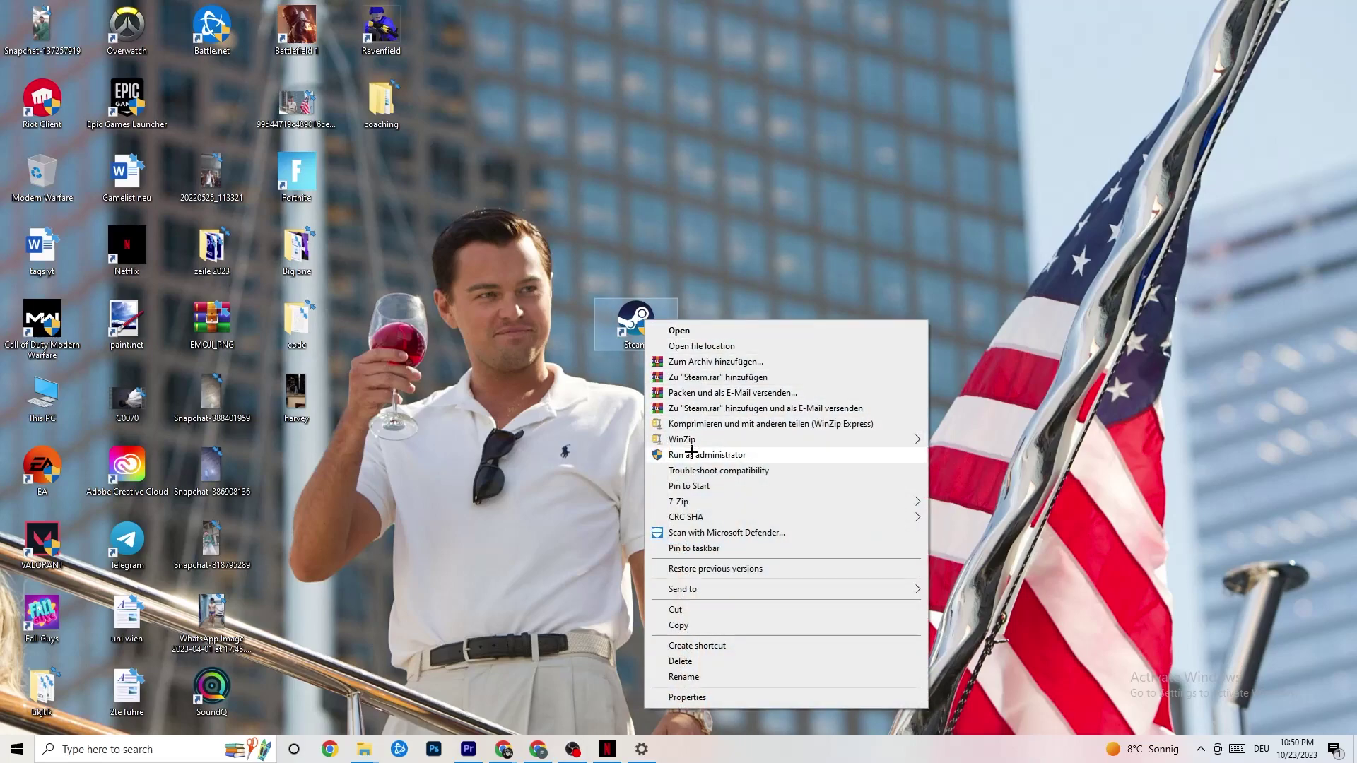
pyautogui.click(520, 418)
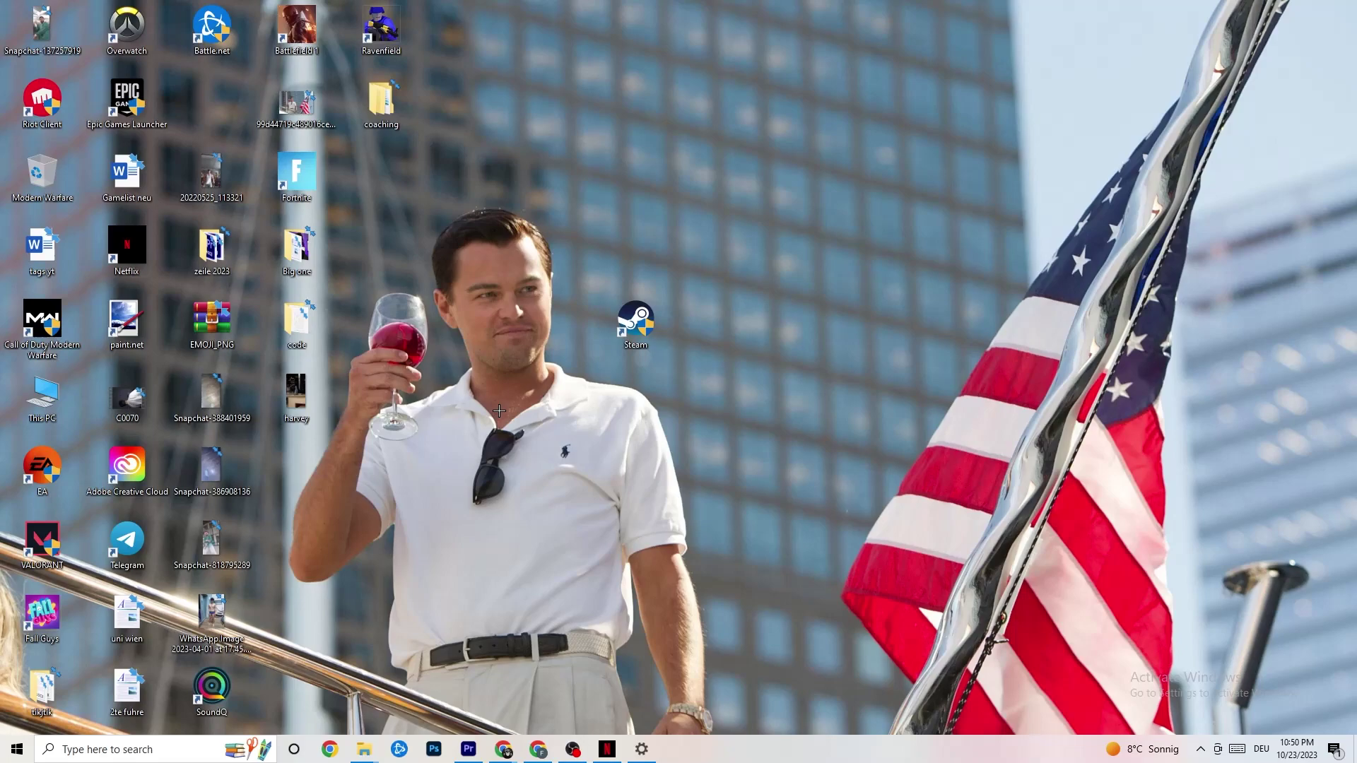
pyautogui.moveTo(624, 319); pyautogui.dragTo(624, 244)
# Open the Steam shortcut's properties, examine its compatibility mode choices and administrator setting, and close the dialog with OK.
pyautogui.rightClick(624, 244)
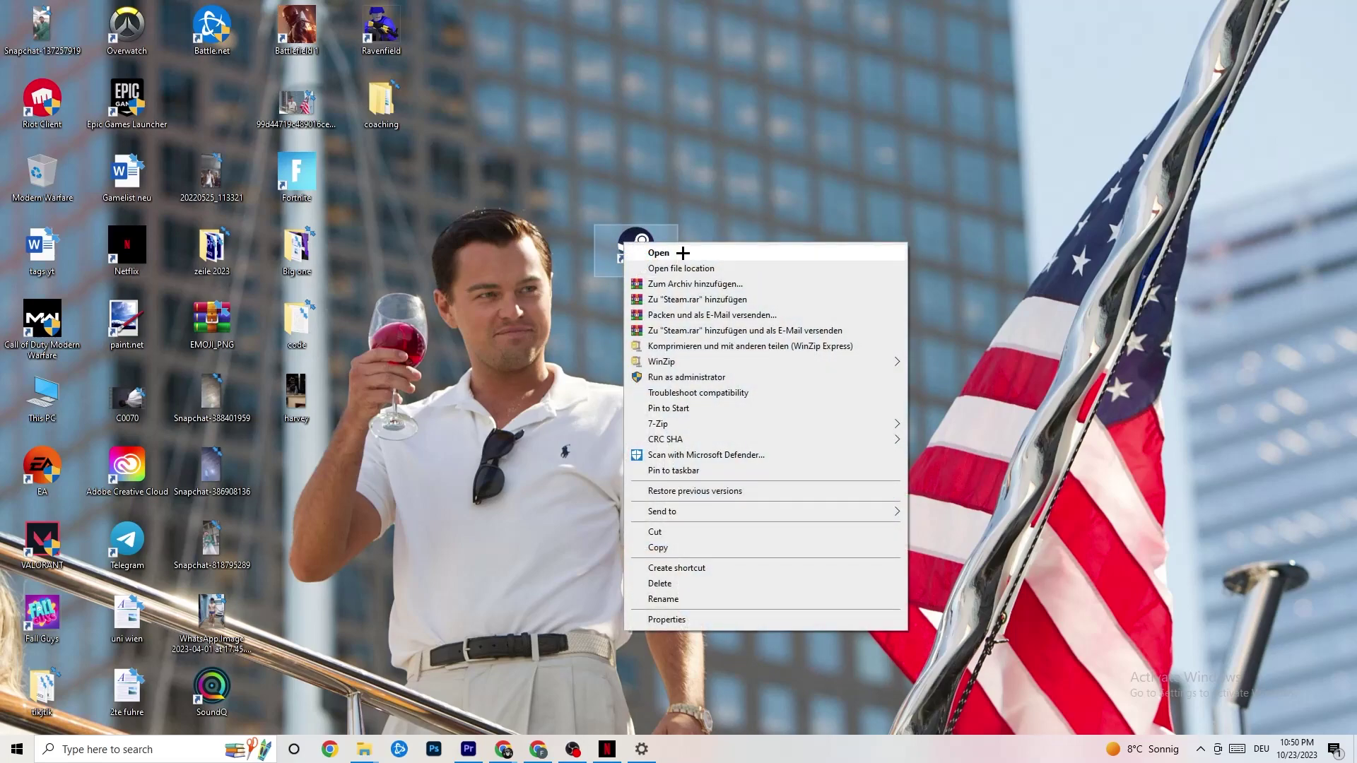
pyautogui.click(673, 620)
pyautogui.moveTo(767, 328); pyautogui.dragTo(674, 146)
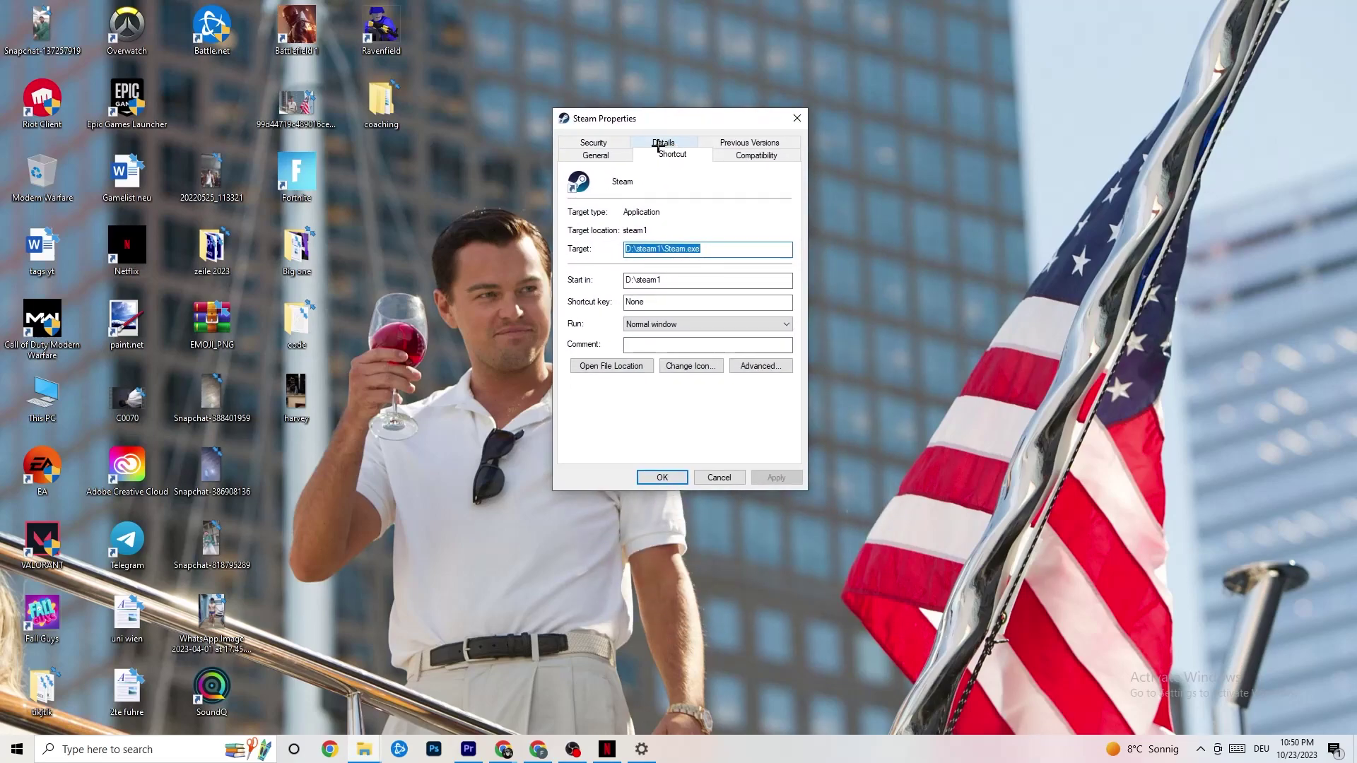
pyautogui.click(751, 155)
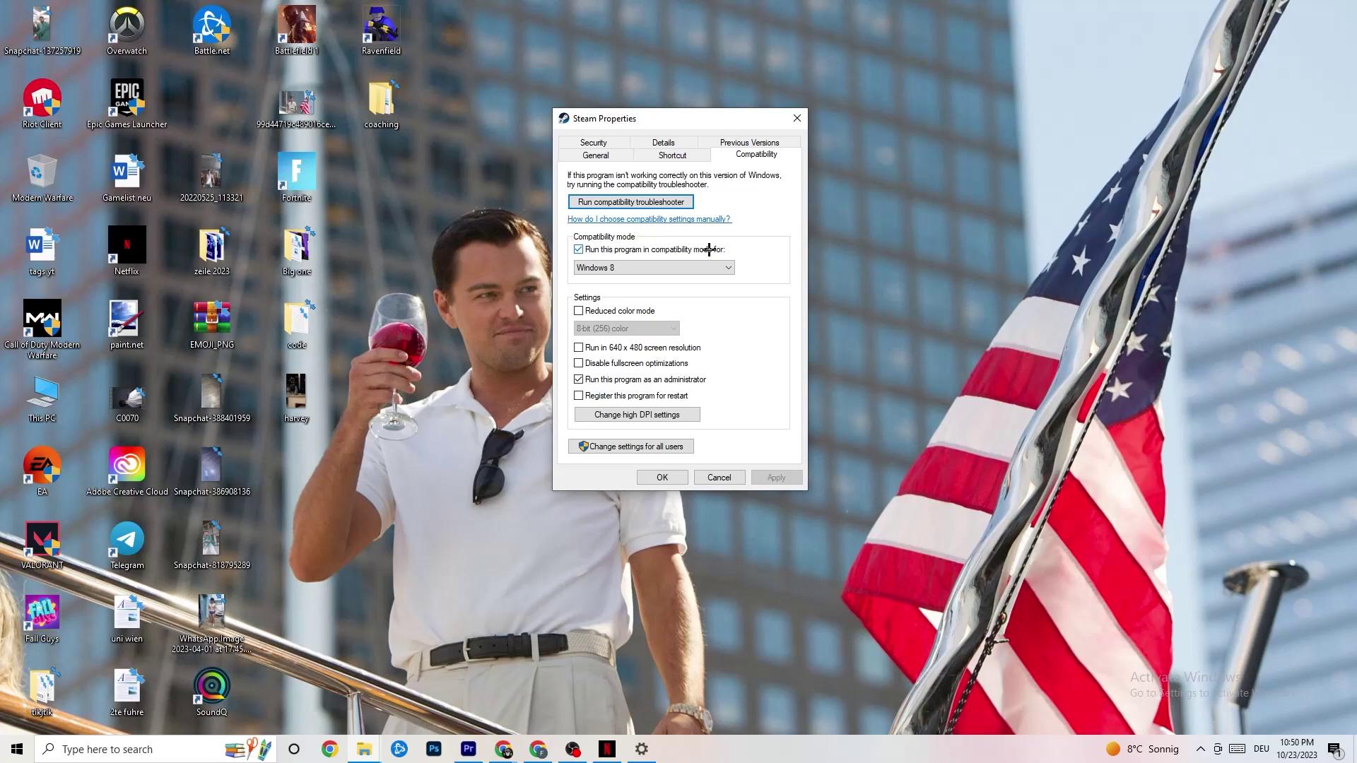
pyautogui.click(687, 265)
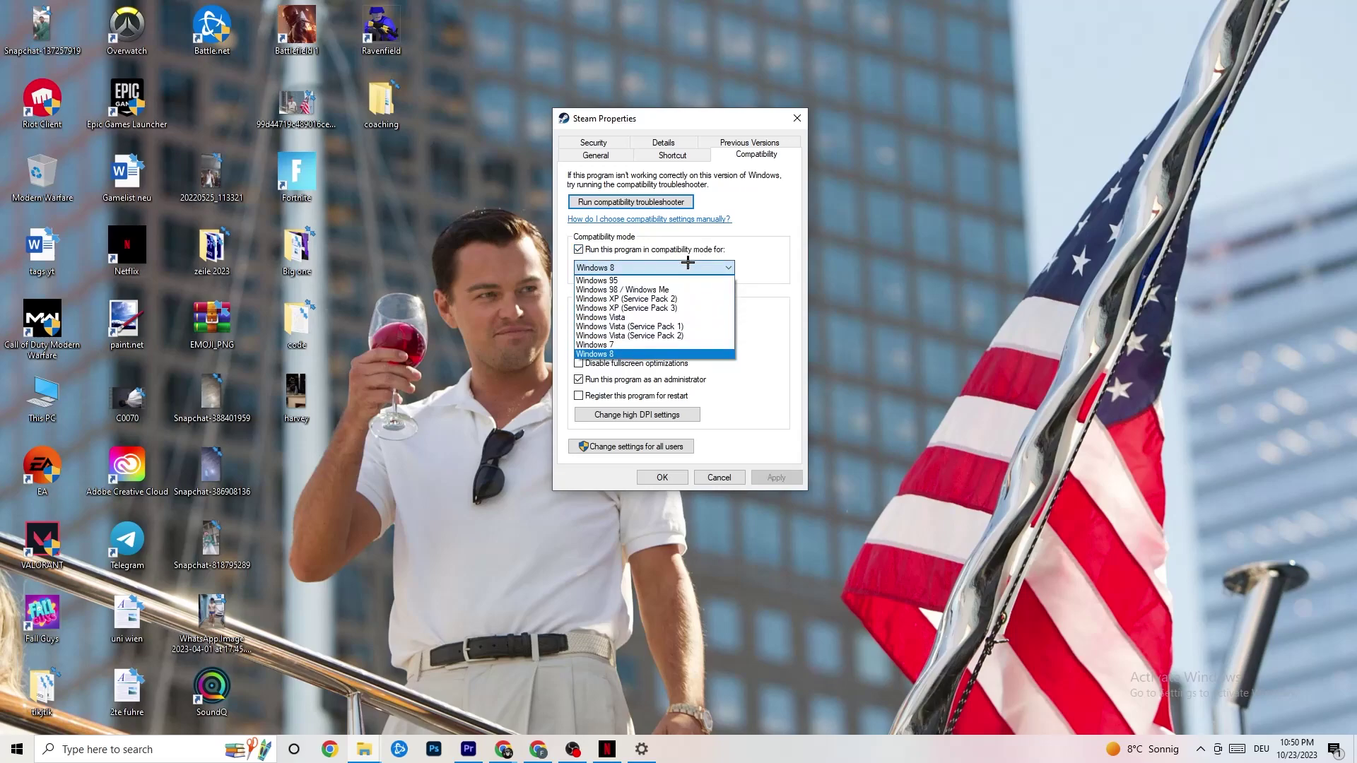
pyautogui.click(772, 267)
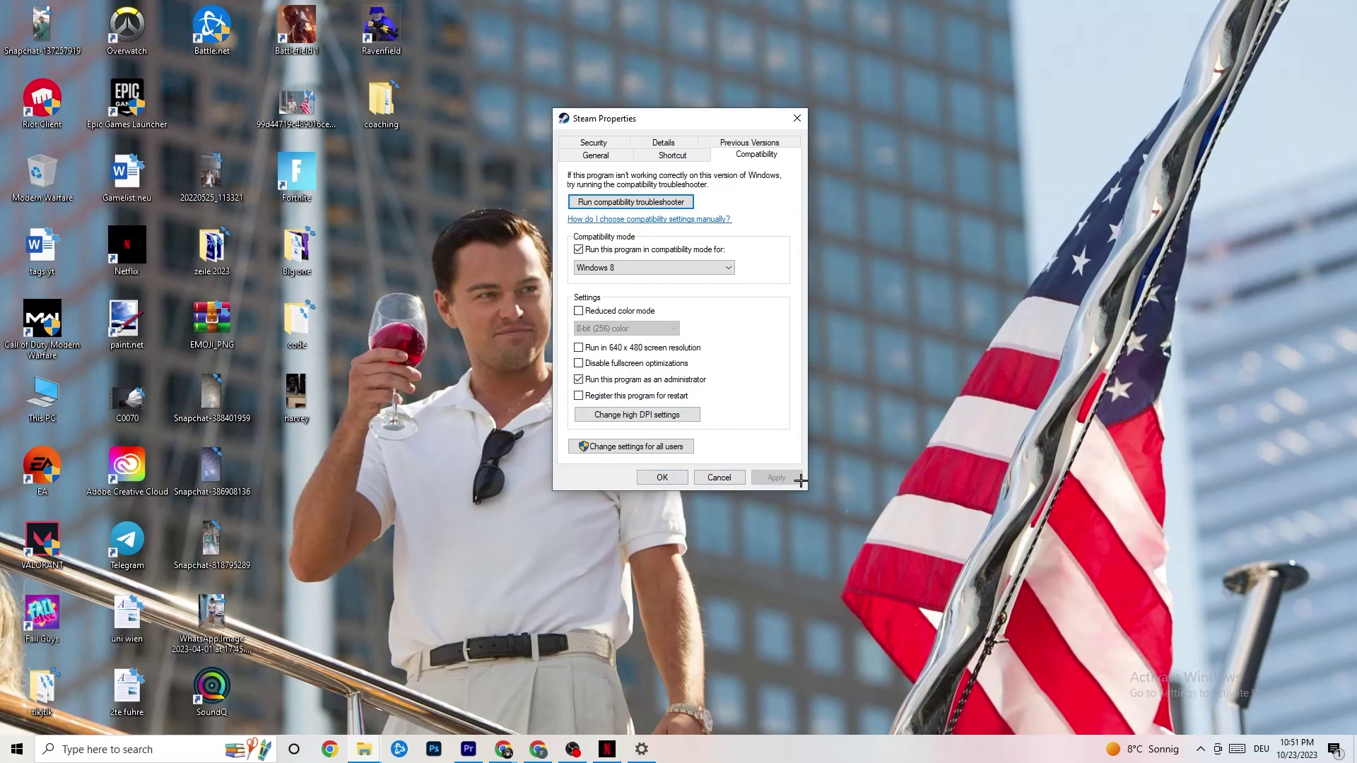
pyautogui.click(665, 478)
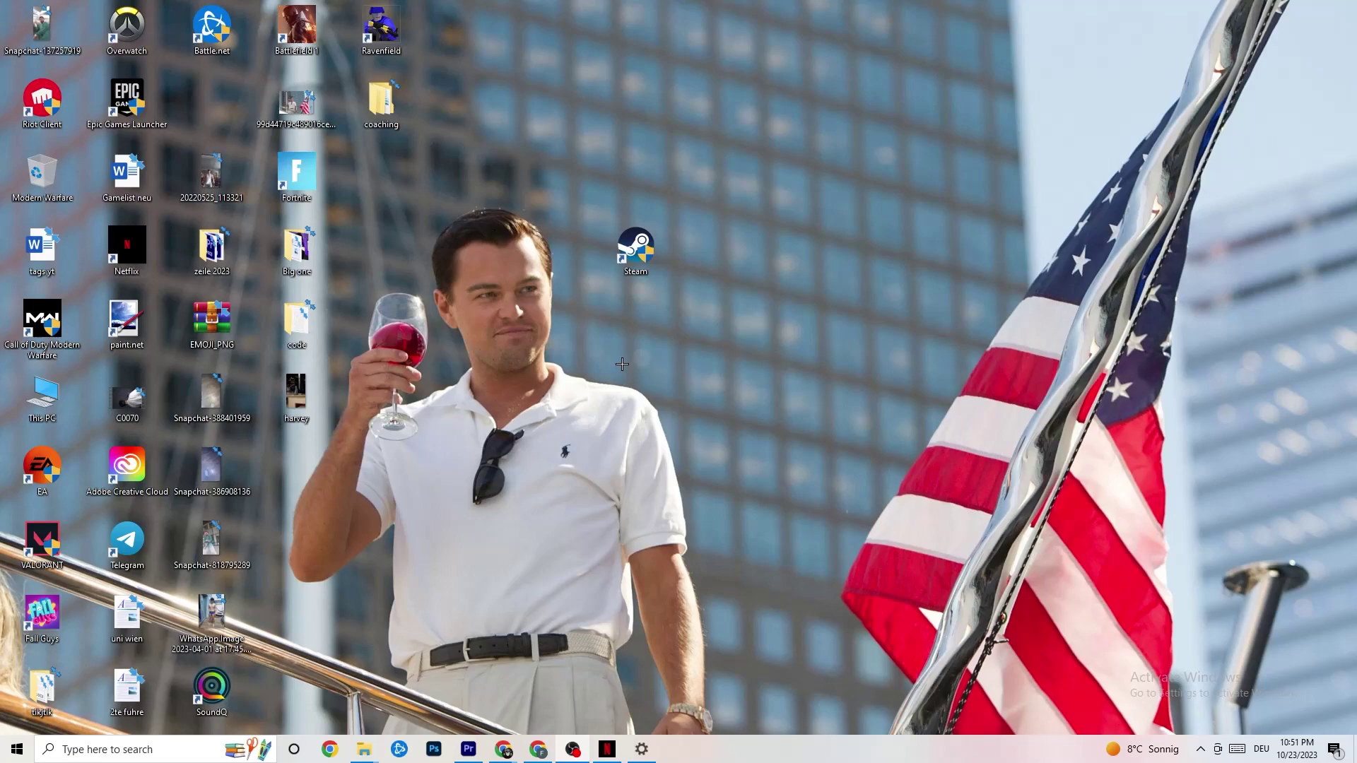
pyautogui.rightClick(612, 253)
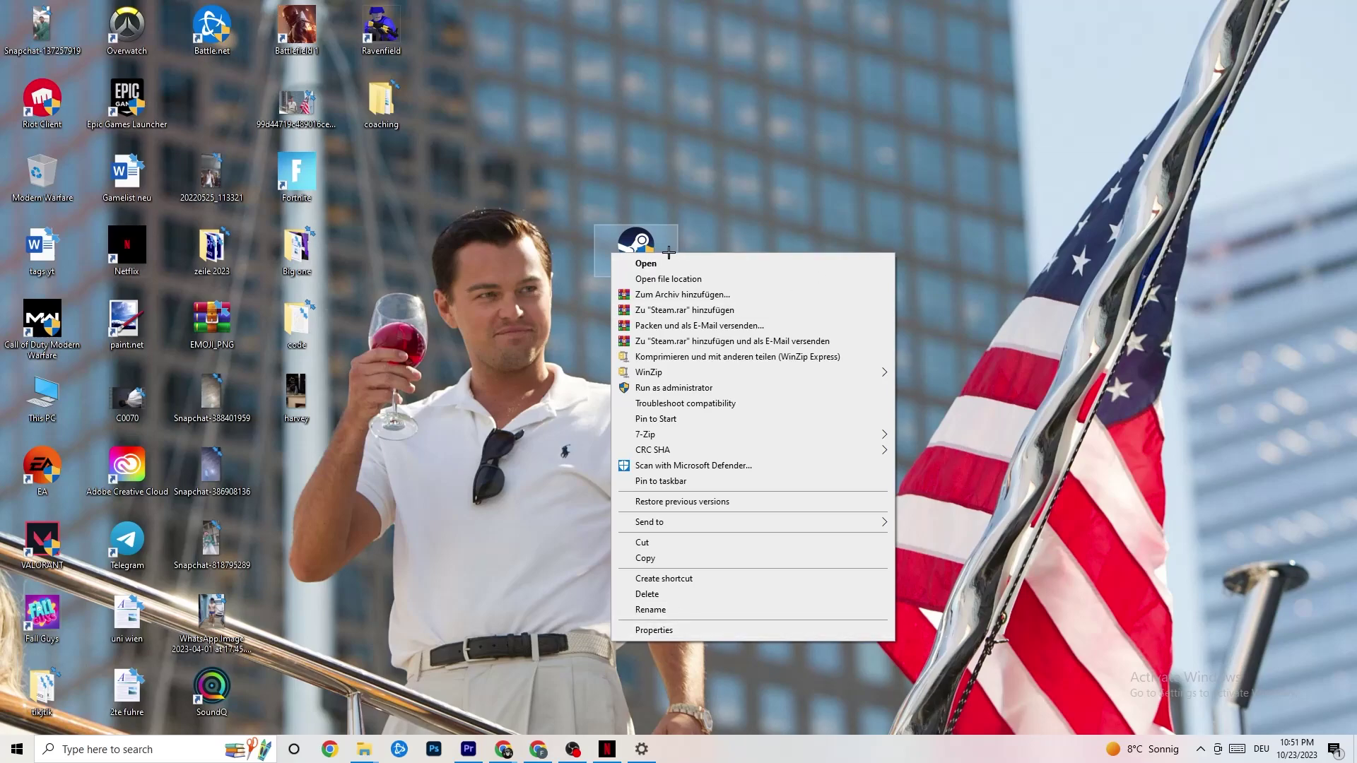
pyautogui.click(499, 311)
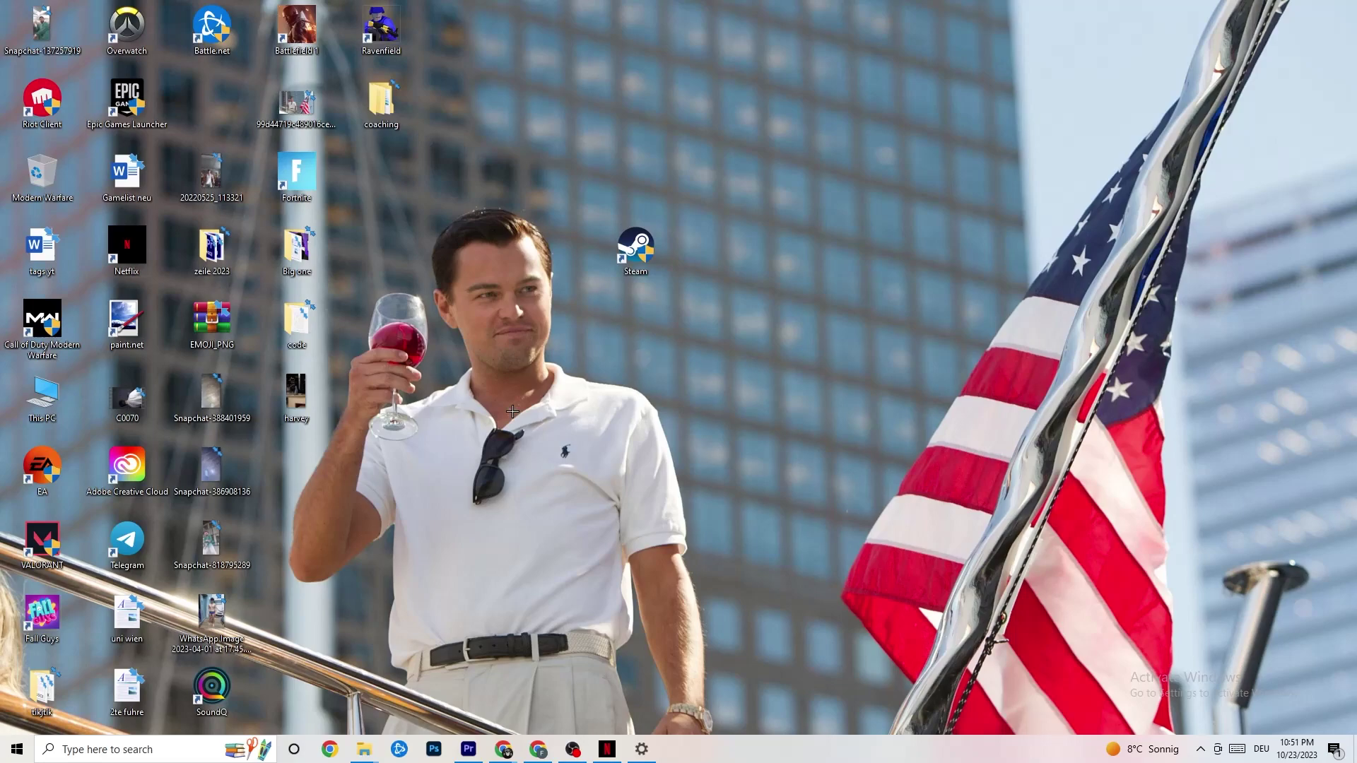
# Open the System display settings and examine the scaling choices for text, apps and other items.
pyautogui.click(17, 749)
pyautogui.click(20, 682)
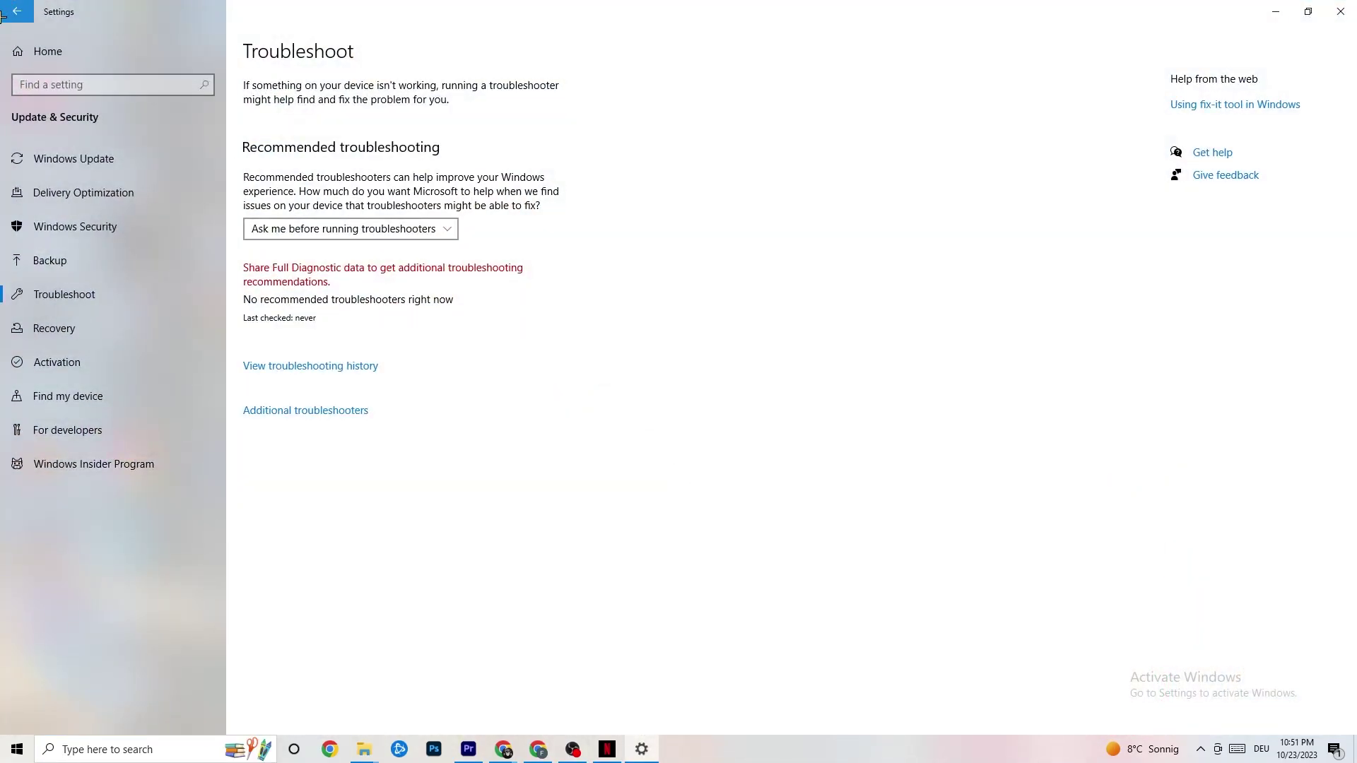
pyautogui.click(3, 14)
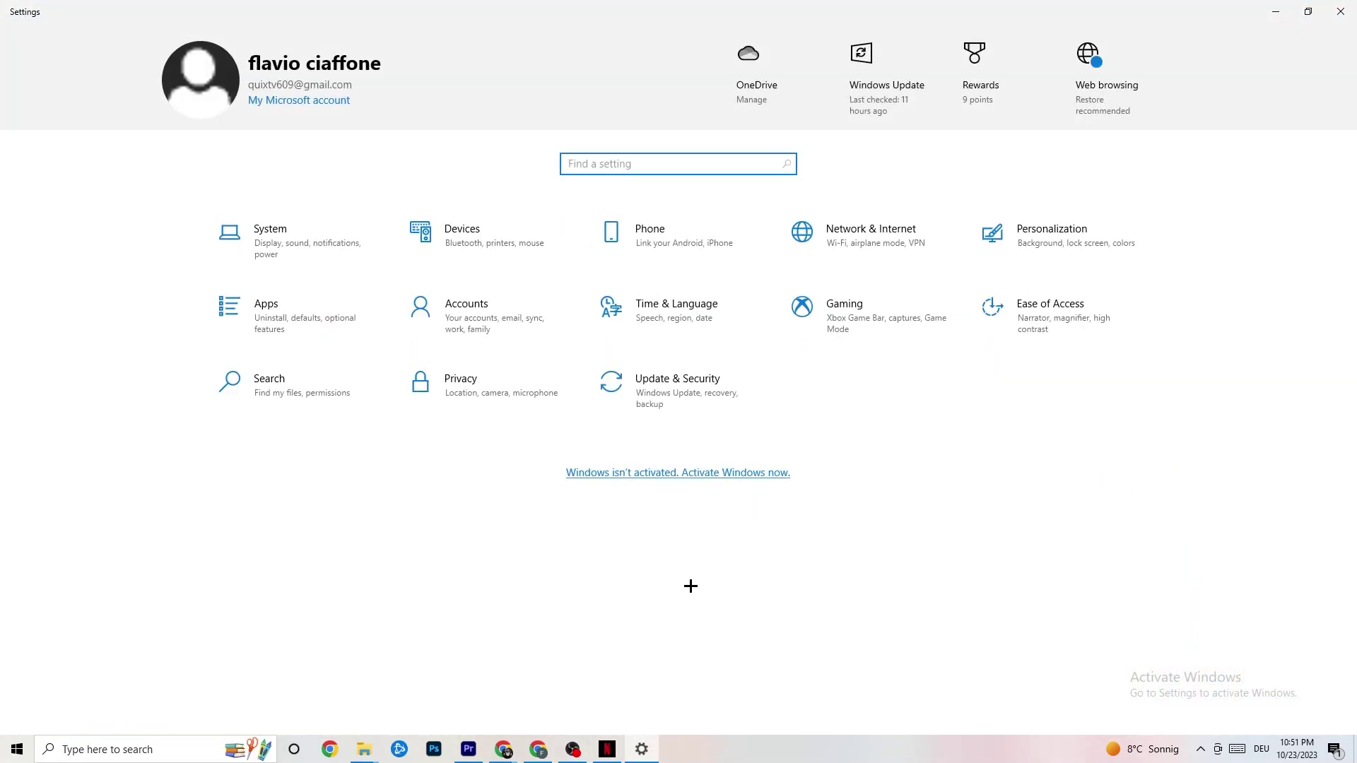
pyautogui.click(321, 255)
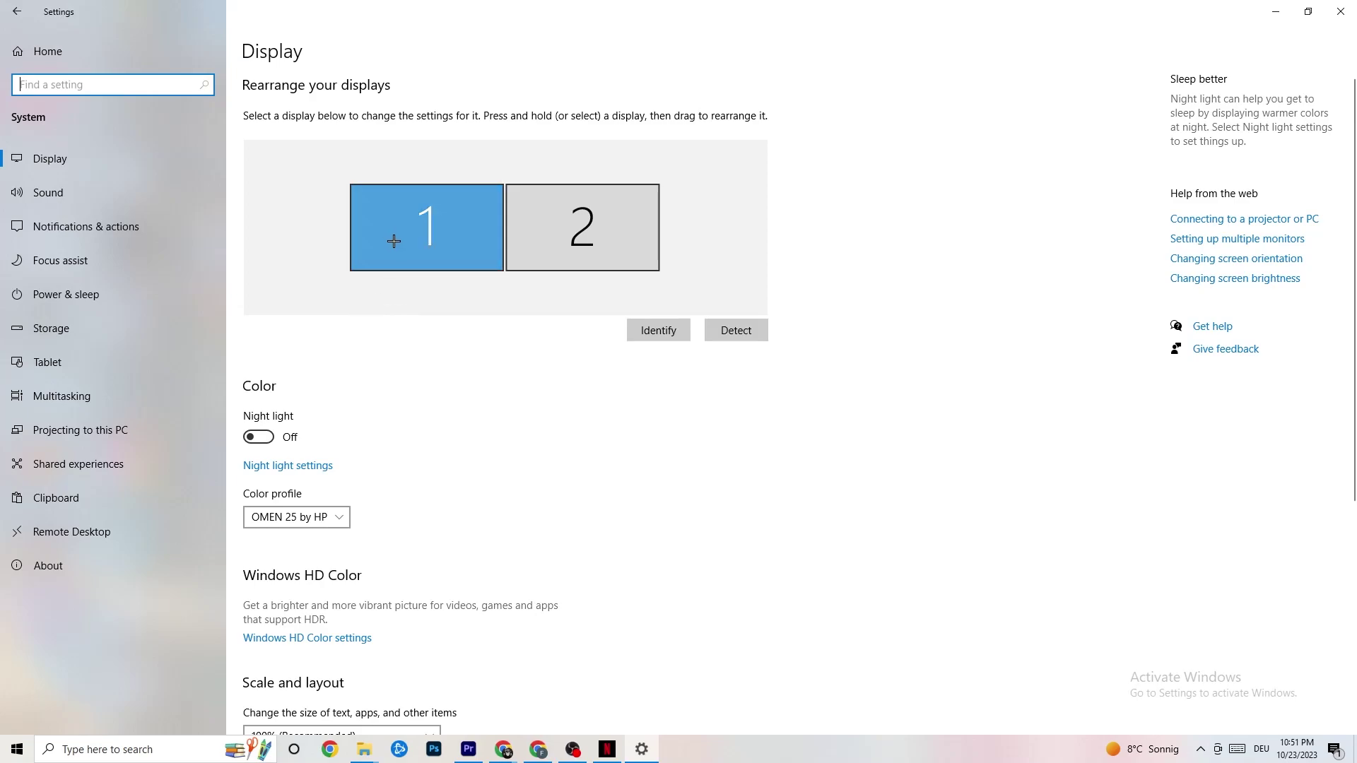
pyautogui.scroll(-5, 390, 238)
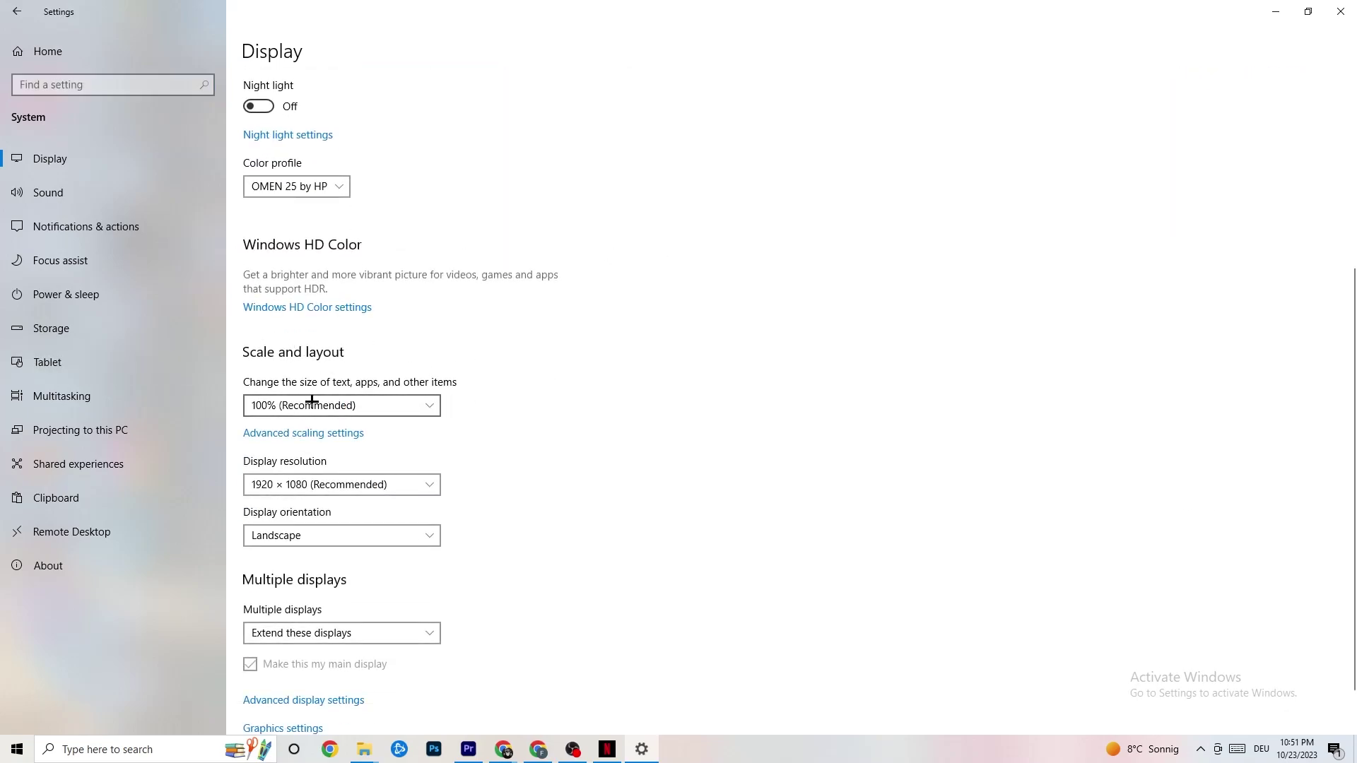
pyautogui.click(416, 398)
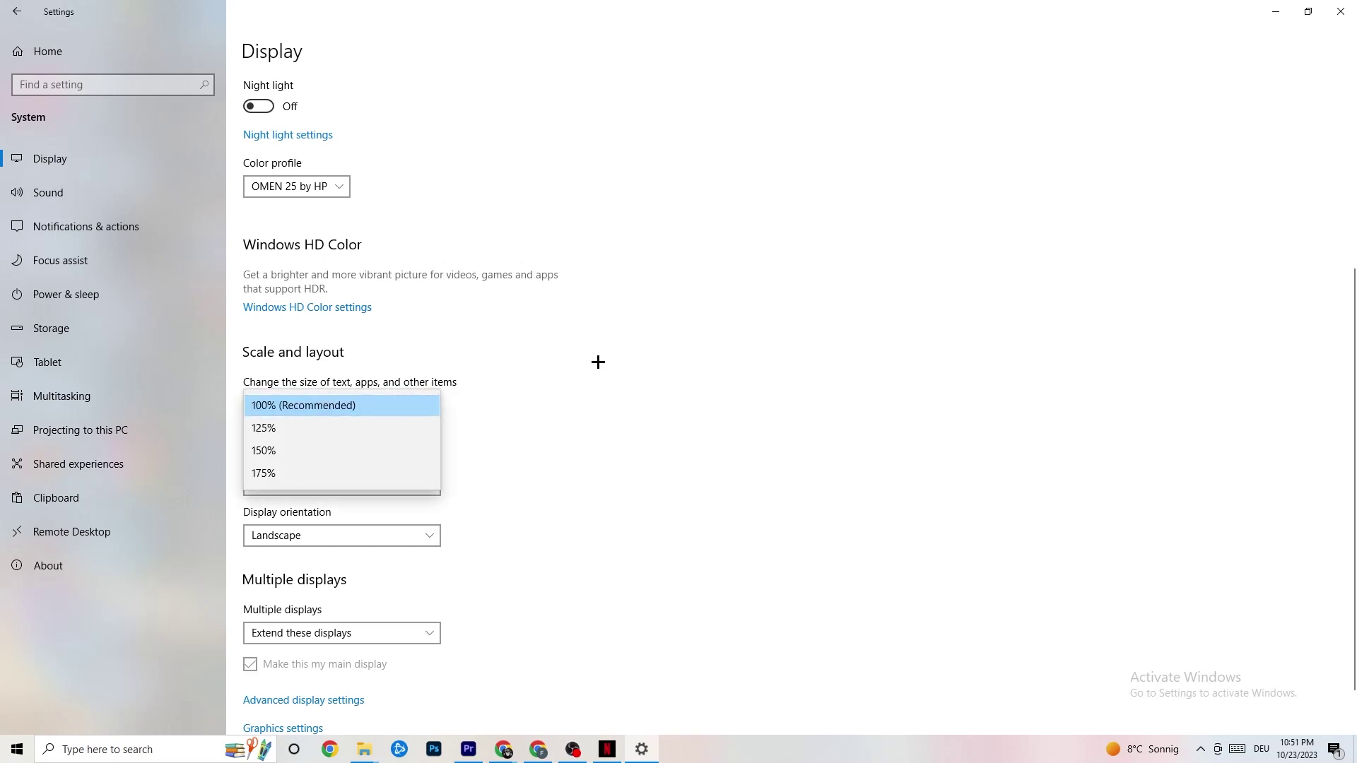
pyautogui.click(615, 345)
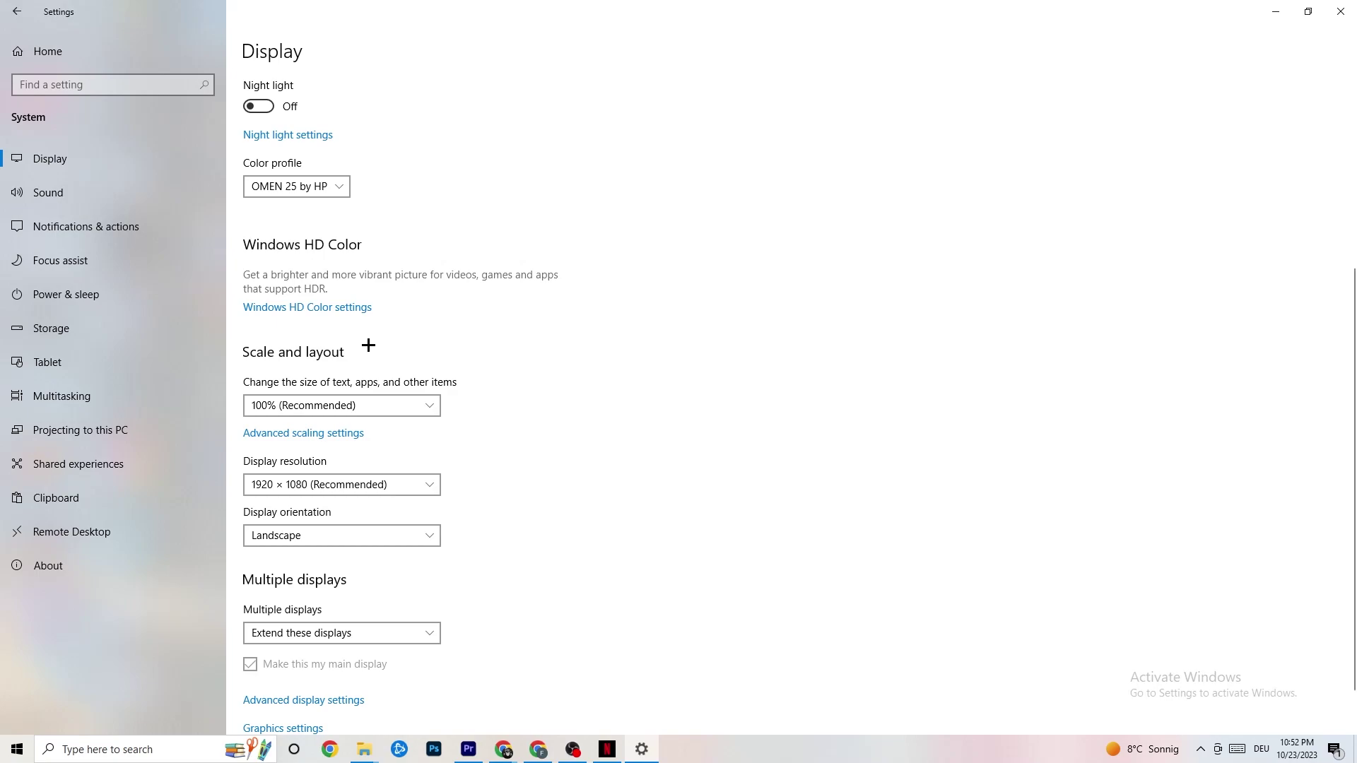
# Open the additional power settings from Power & sleep, examine the available power plans, and close the Power Options window.
pyautogui.click(90, 291)
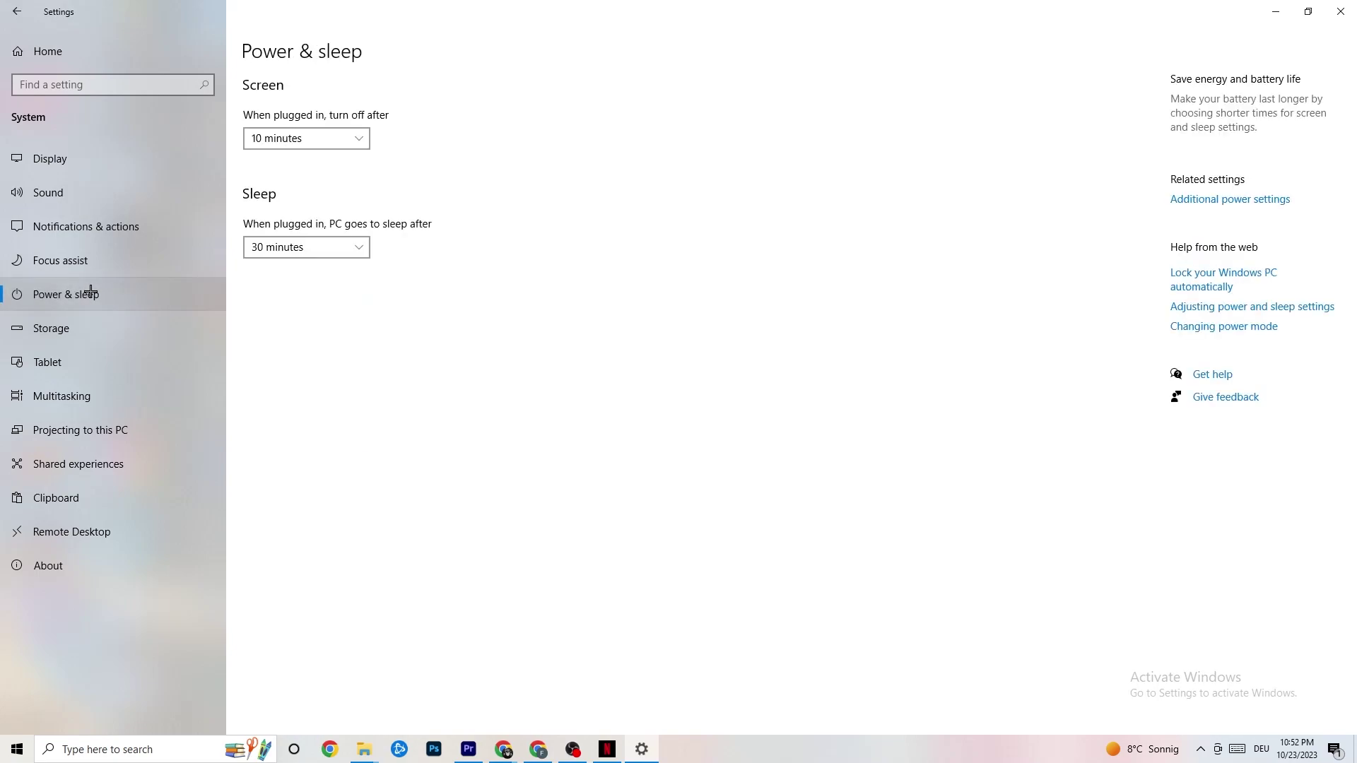
pyautogui.click(1243, 200)
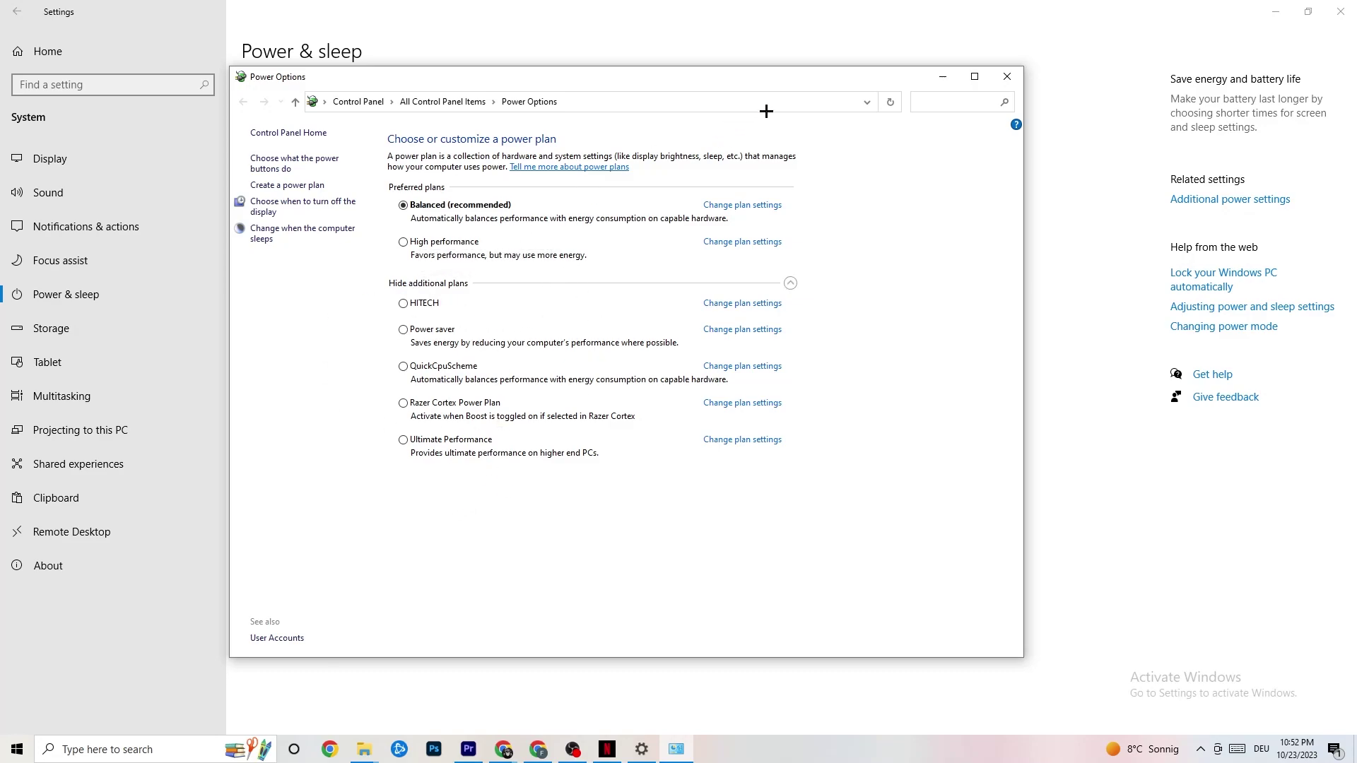
pyautogui.click(1005, 80)
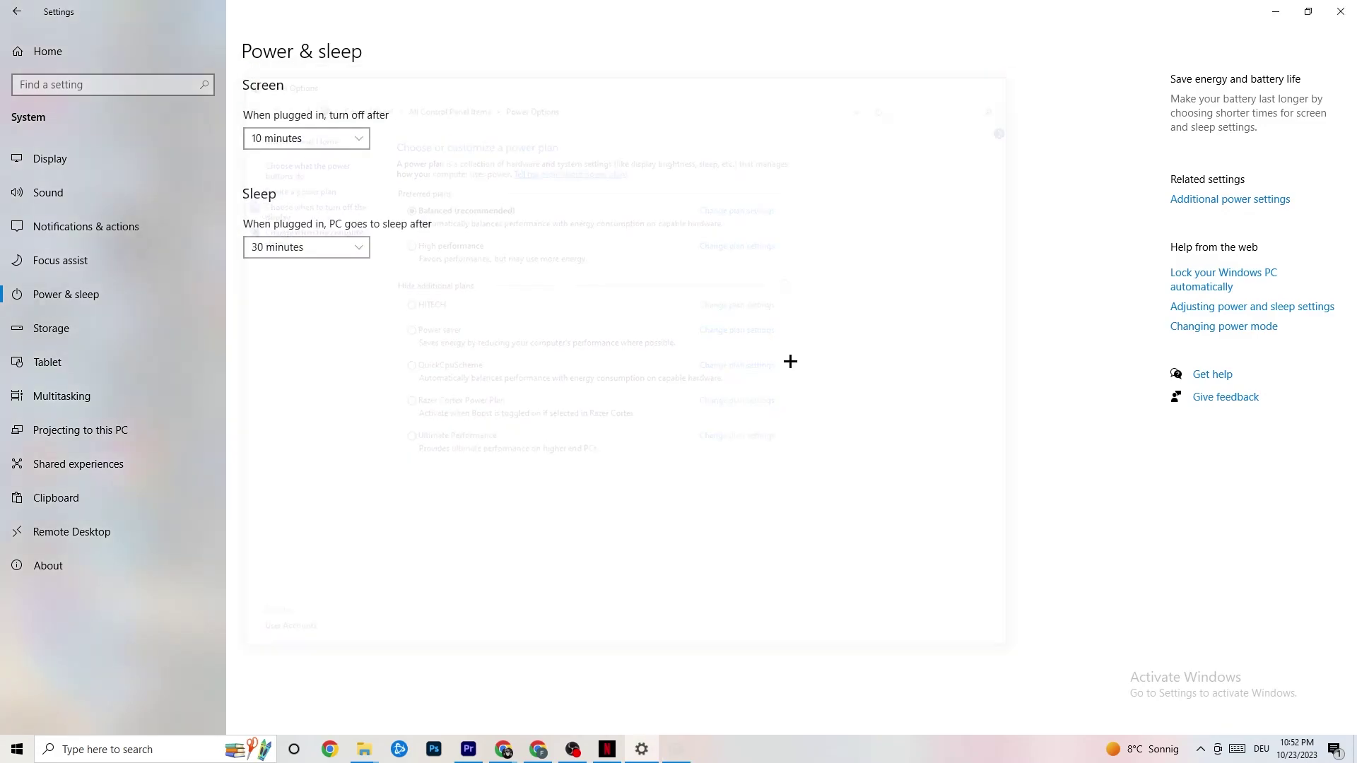
# Open the Storage Sense configuration, check its run frequency and recycle bin options, and clean up files now.
pyautogui.click(64, 327)
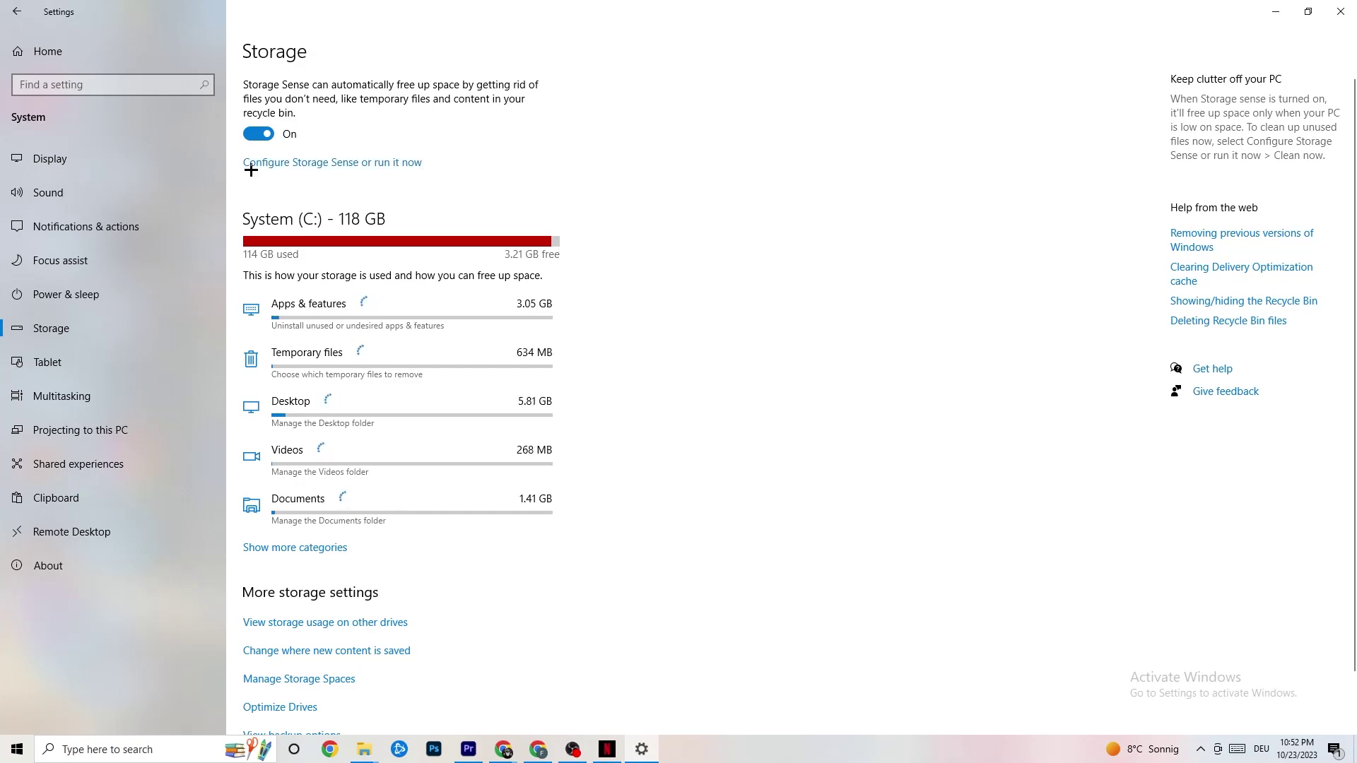
pyautogui.click(380, 163)
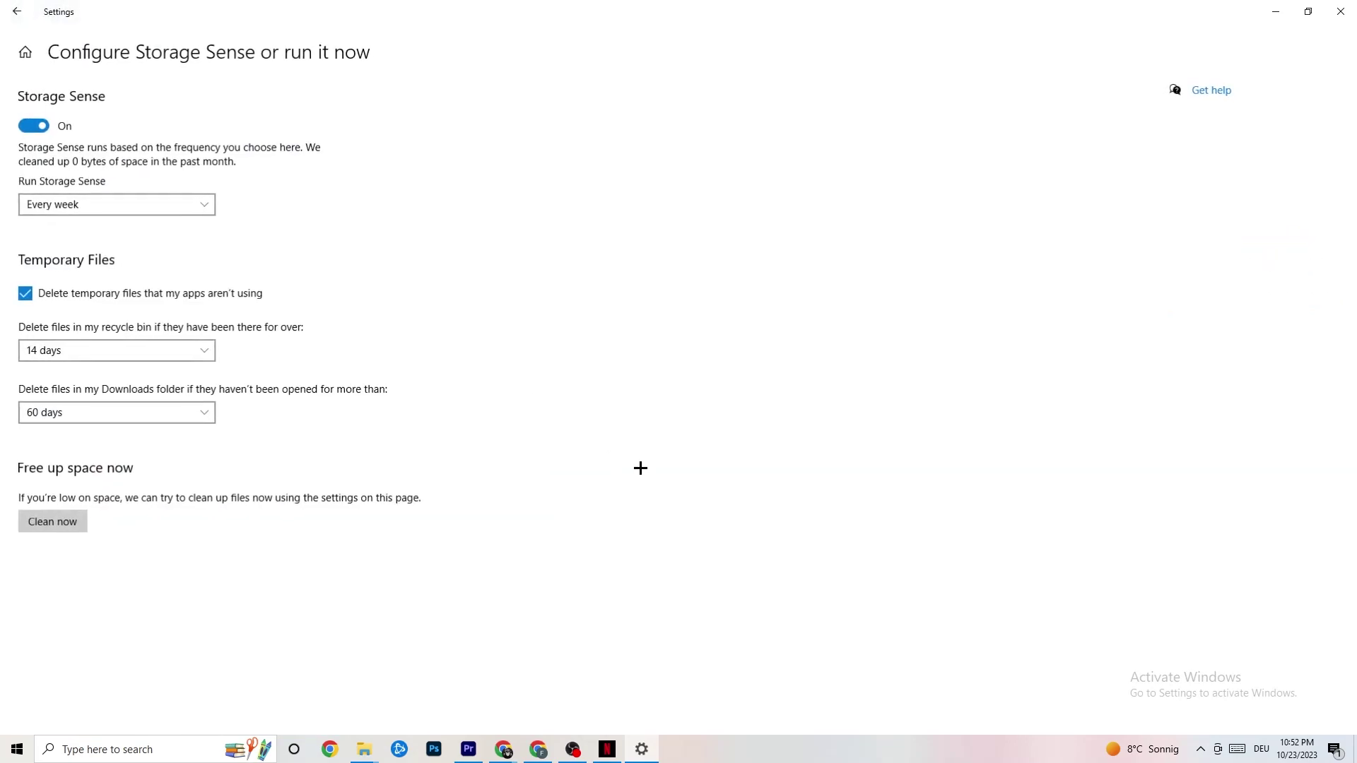
pyautogui.click(175, 204)
pyautogui.click(570, 143)
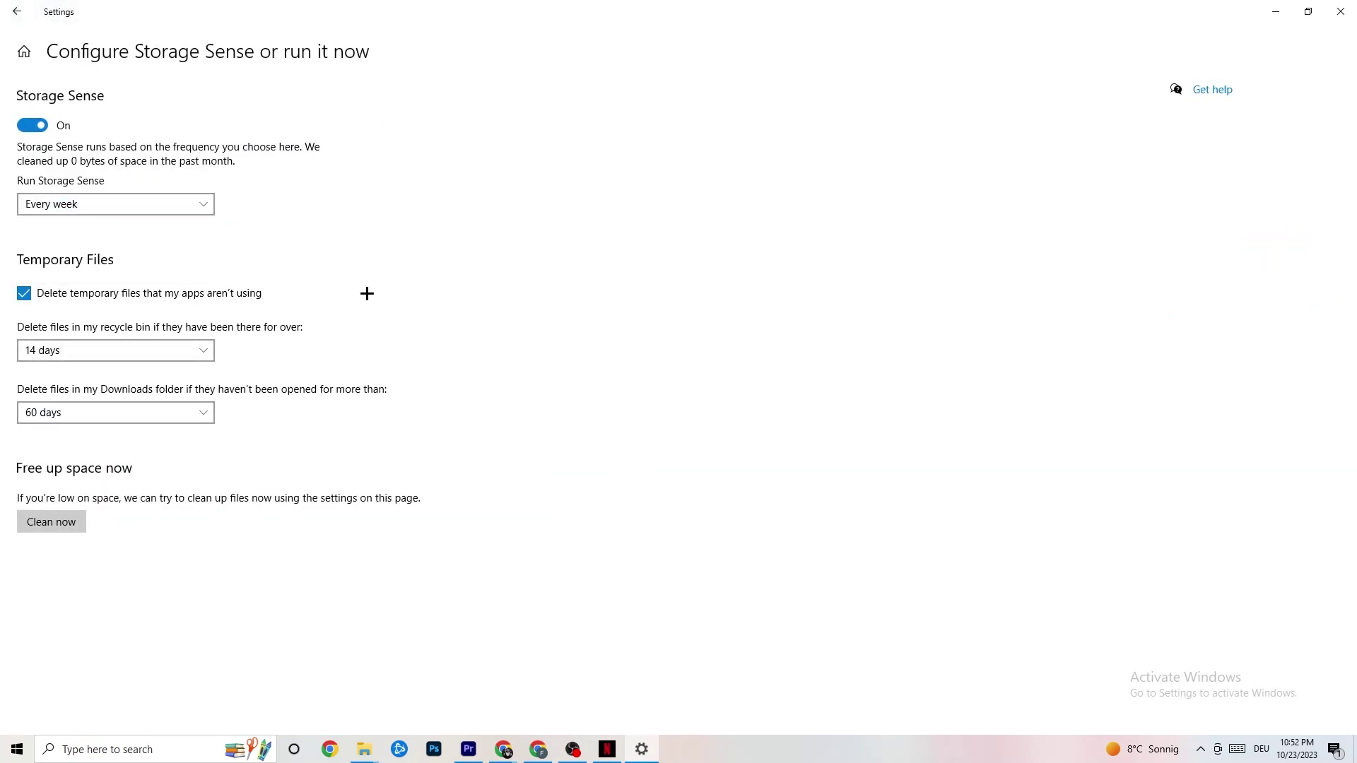
pyautogui.click(94, 206)
pyautogui.click(183, 193)
pyautogui.click(167, 346)
pyautogui.click(563, 299)
pyautogui.click(53, 526)
pyautogui.click(19, 12)
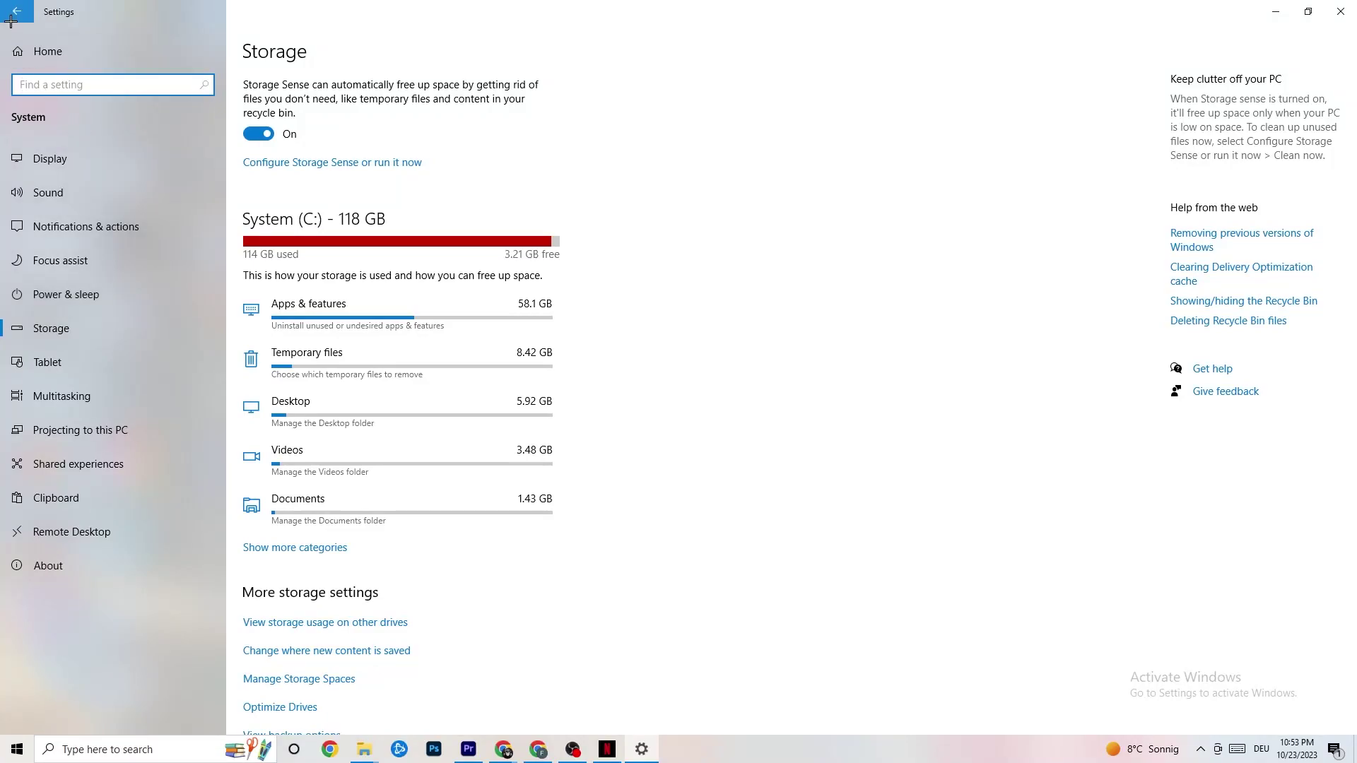
# Check the Captures and Game Mode pages in the Gaming settings, and close Settings.
pyautogui.click(15, 12)
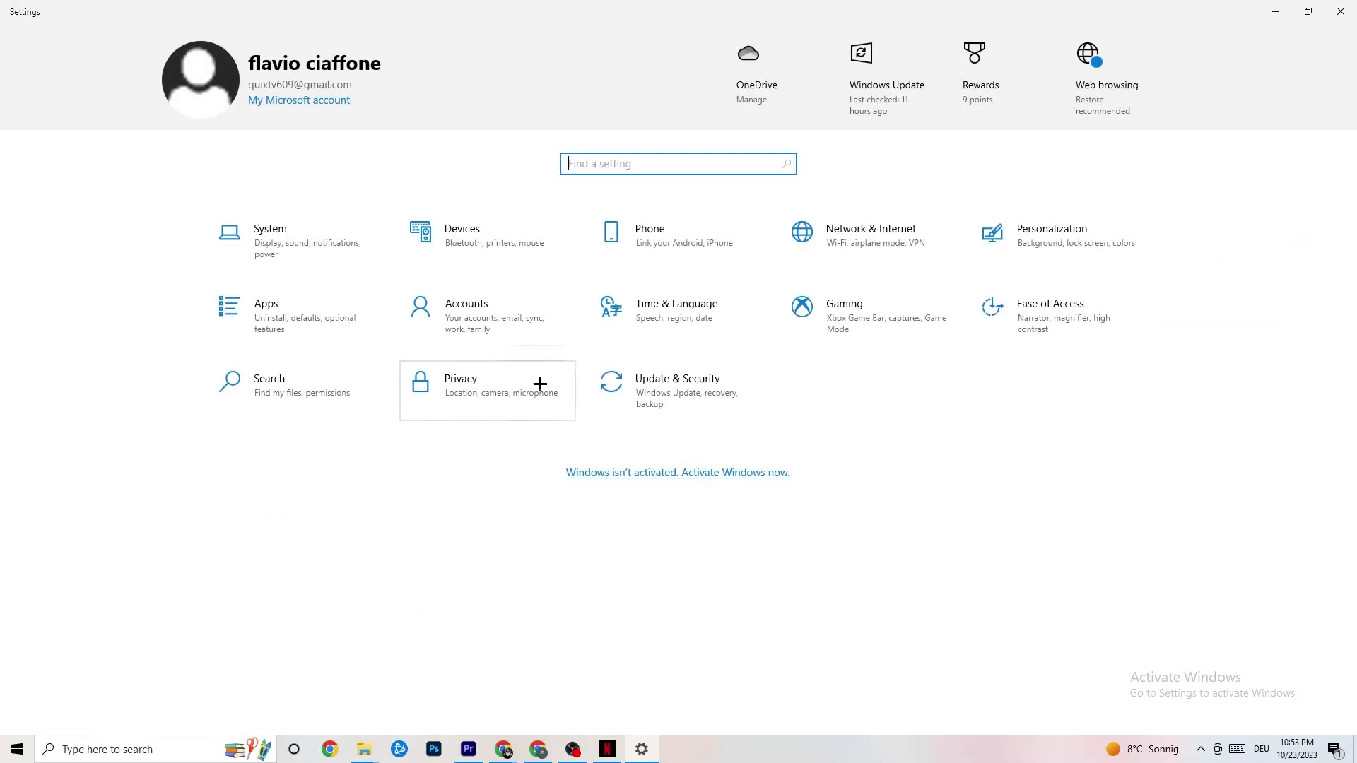
pyautogui.click(872, 321)
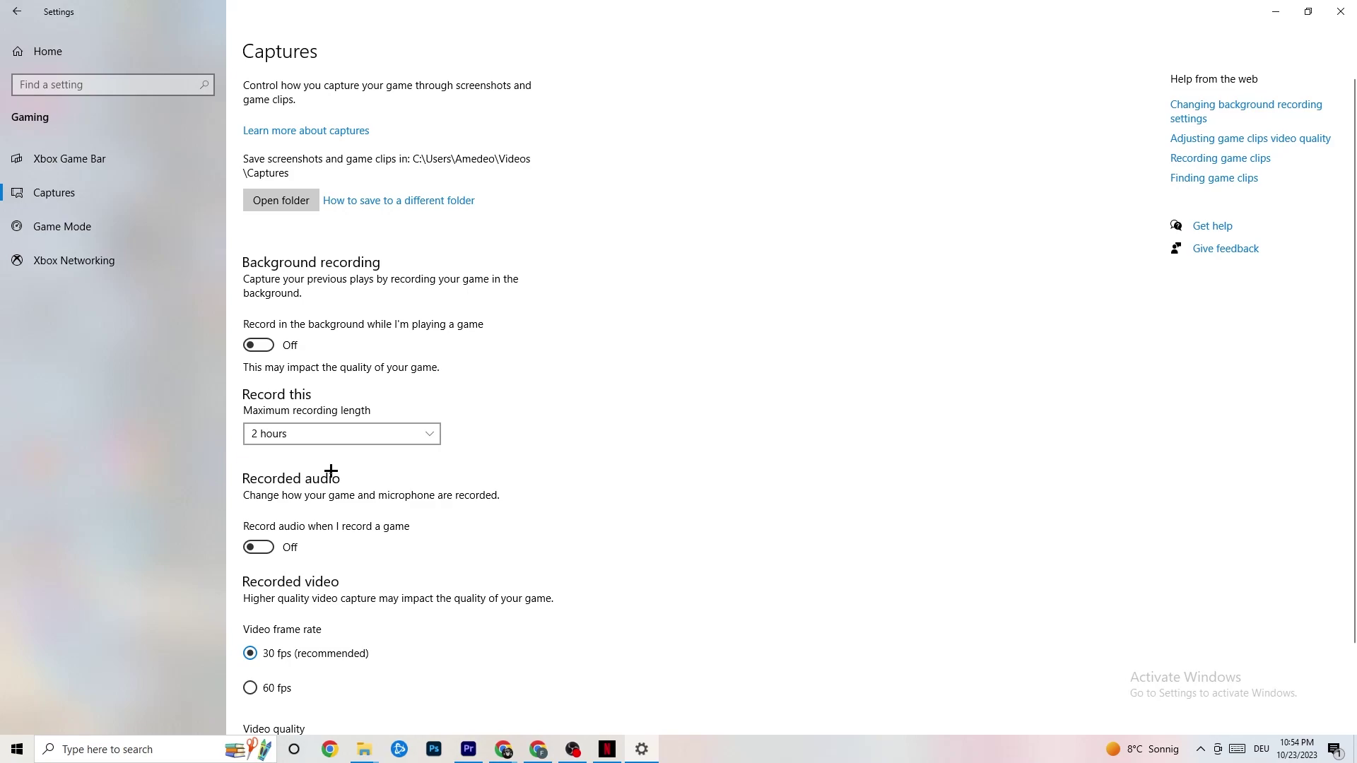
pyautogui.click(81, 227)
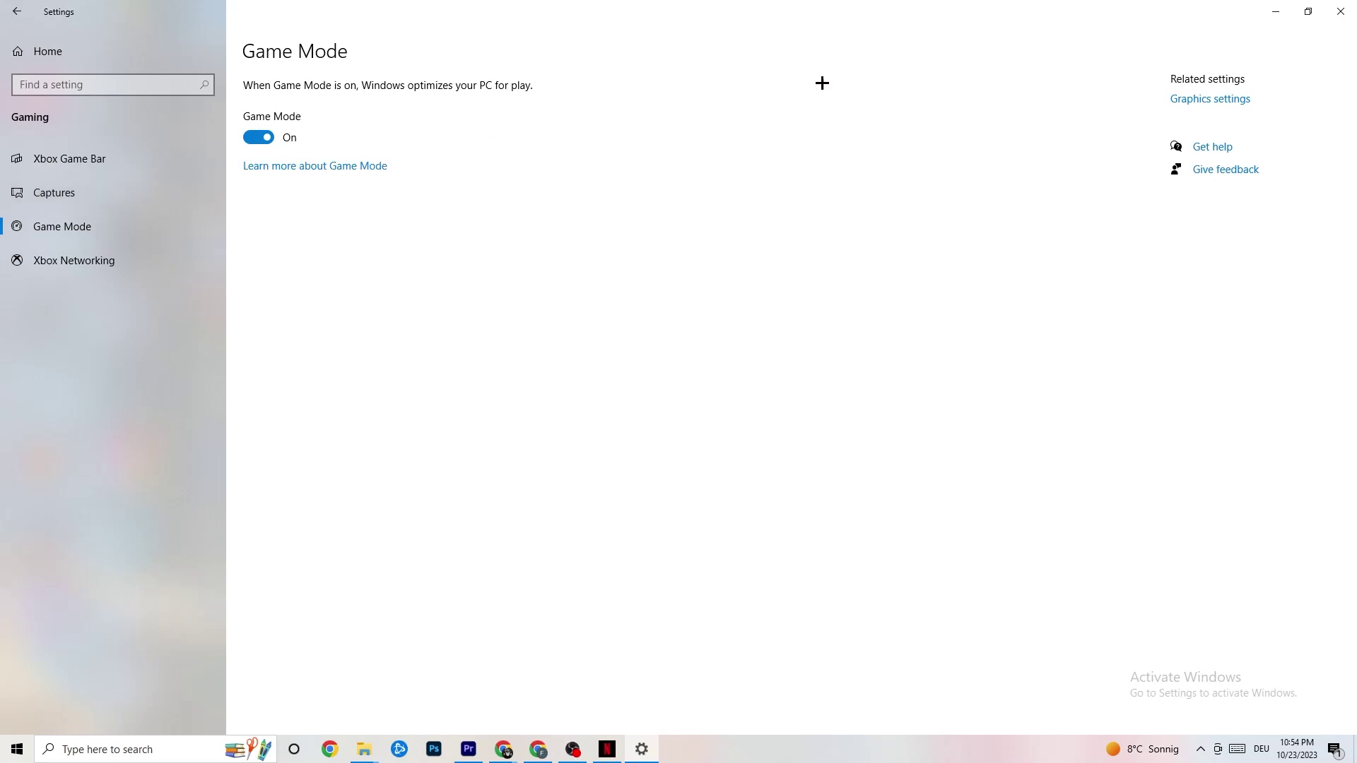
pyautogui.click(1339, 10)
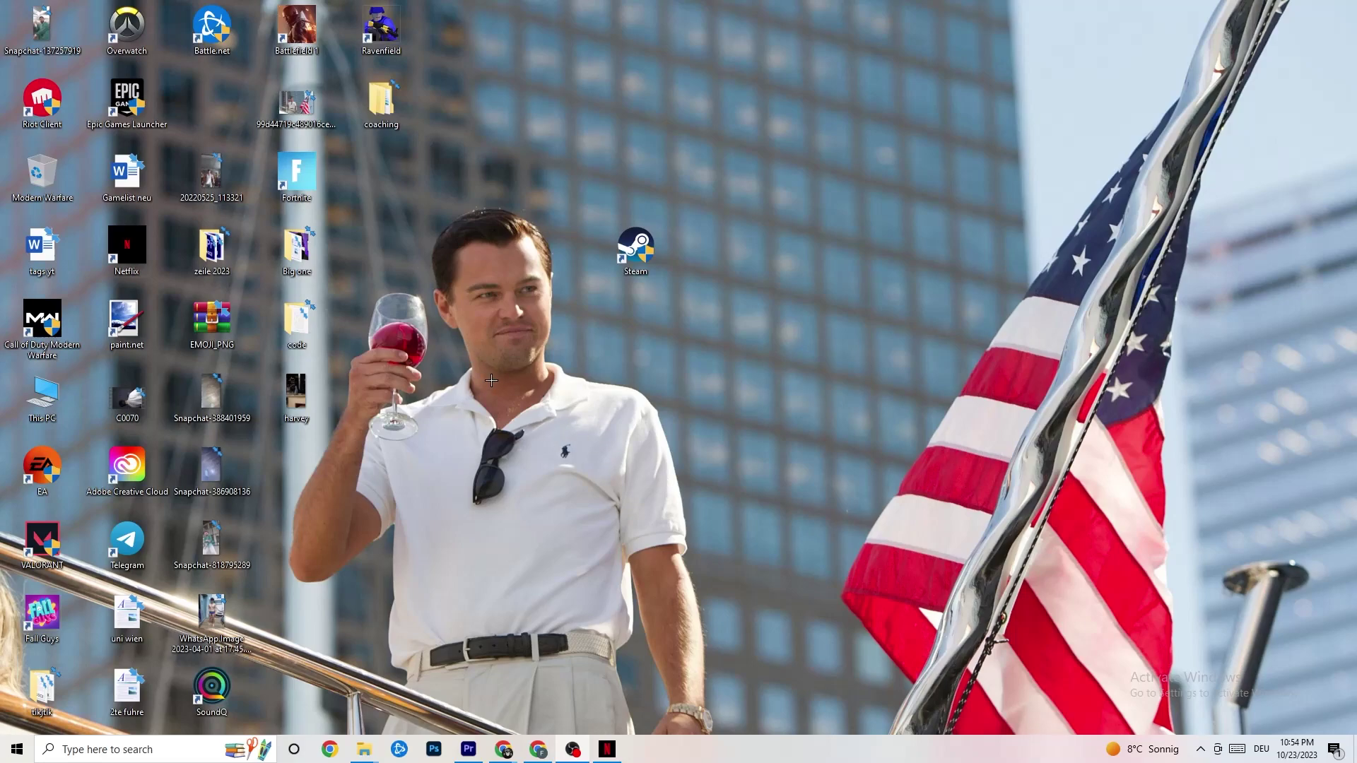
# Open Task Manager, examine the running apps and background processes, and check the available actions for Netflix without ending it.
pyautogui.rightClick(693, 759)
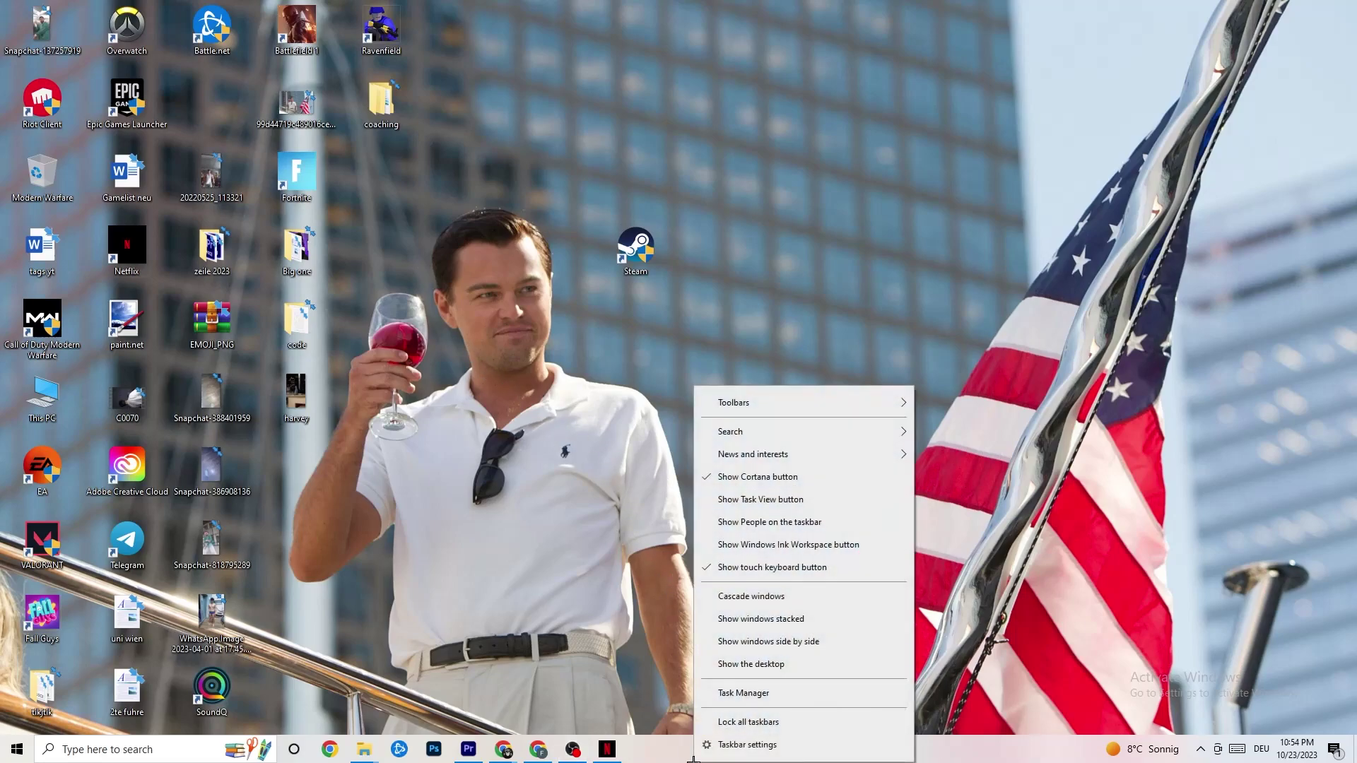
pyautogui.click(736, 693)
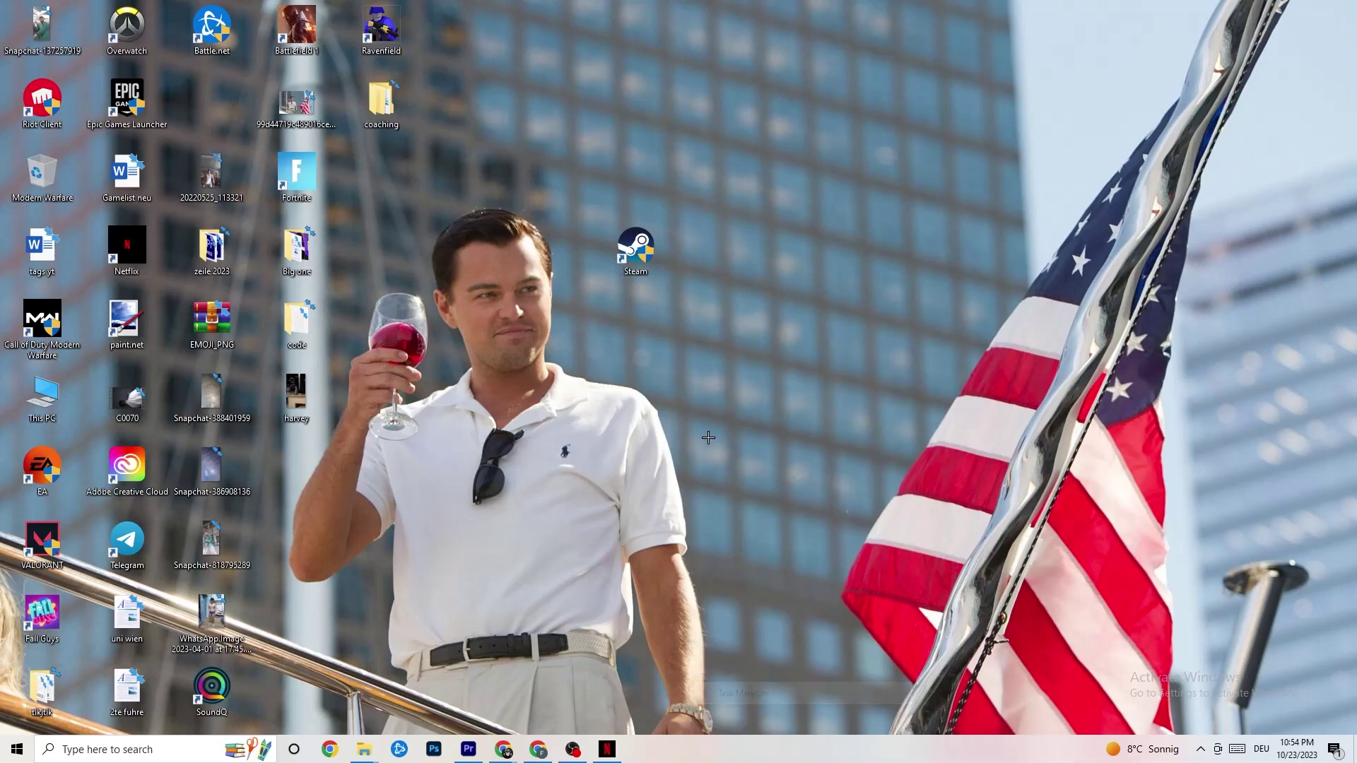
pyautogui.click(777, 43)
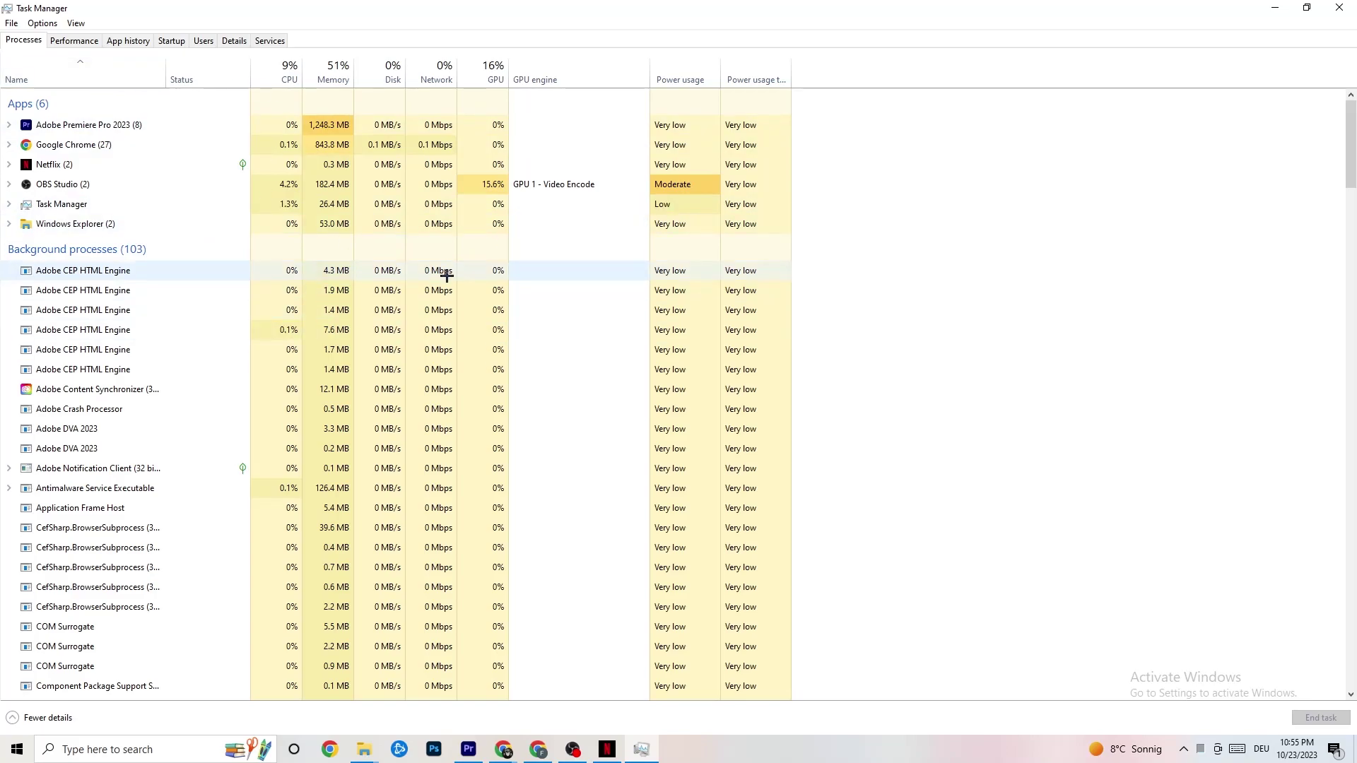
pyautogui.scroll(-7, 283, 481)
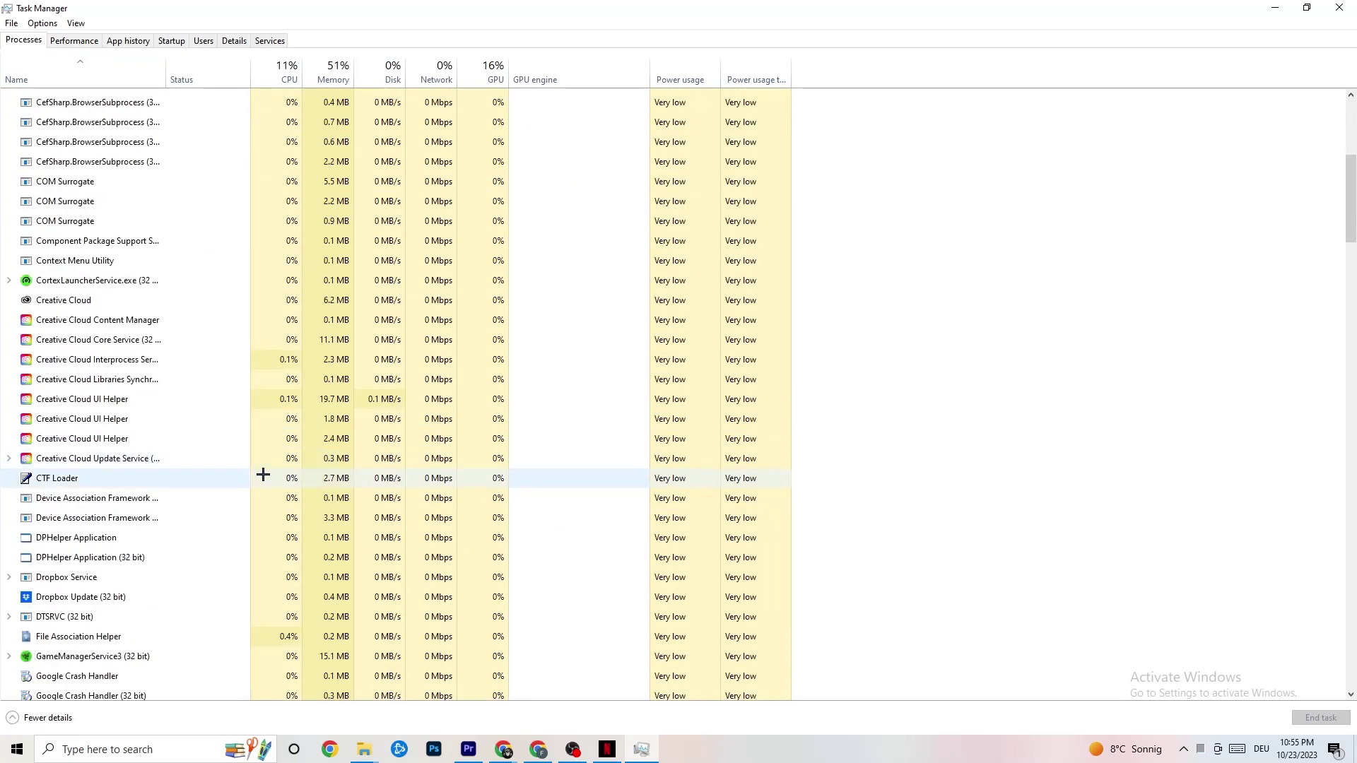
pyautogui.scroll(7, 264, 469)
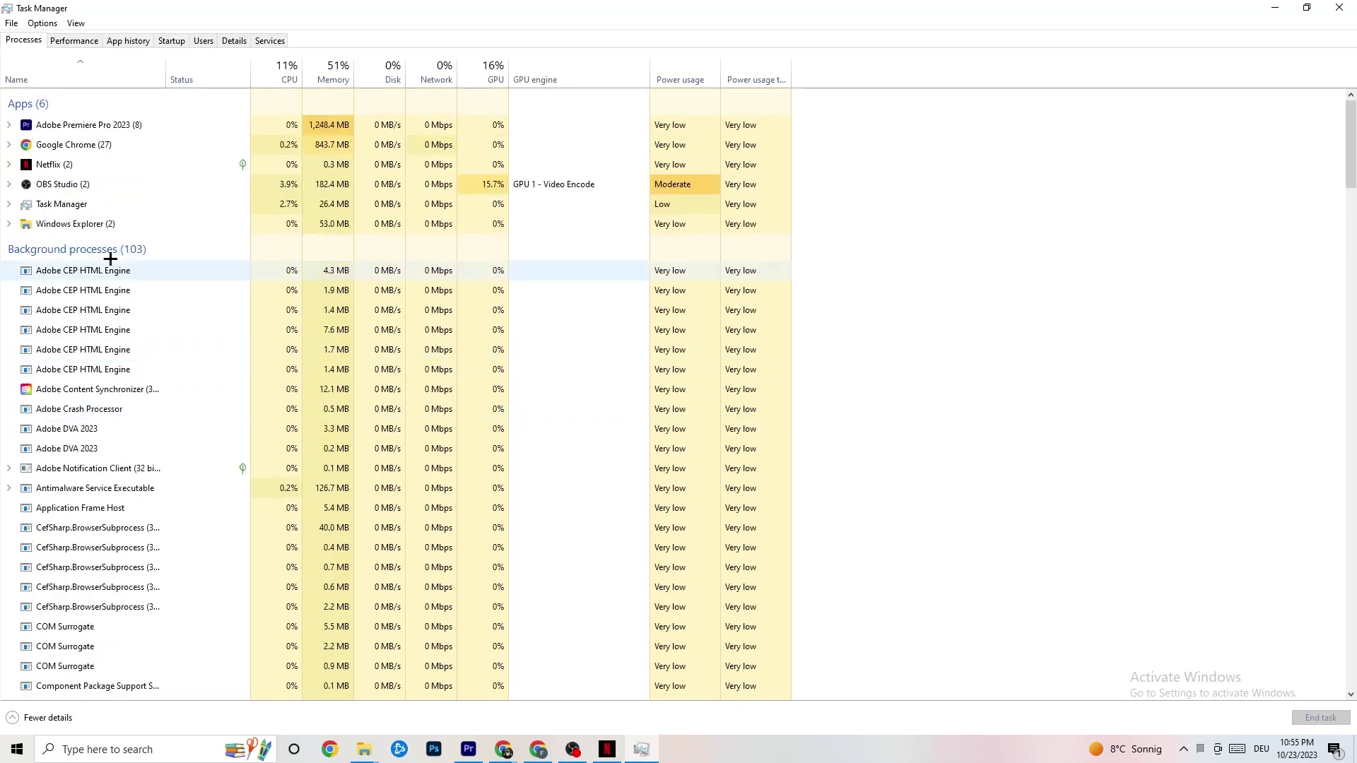
pyautogui.rightClick(87, 165)
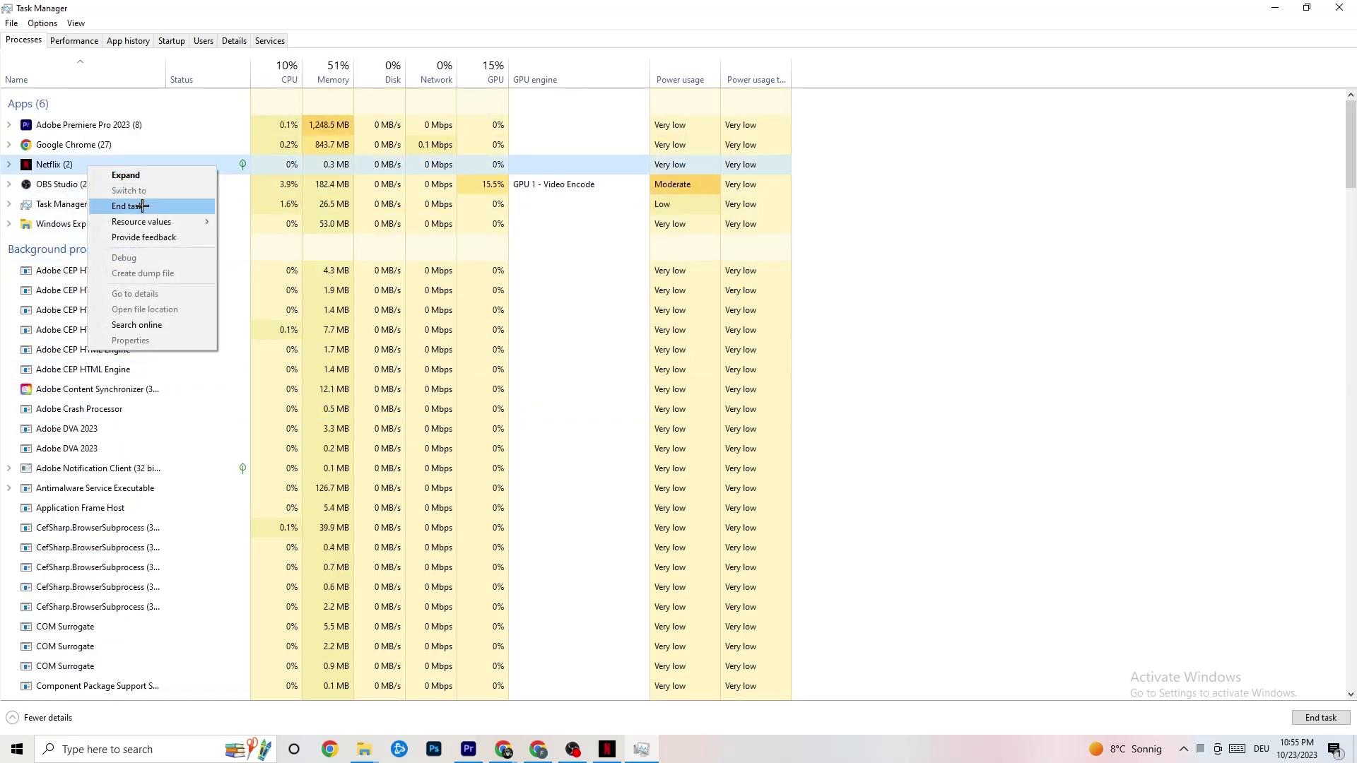
pyautogui.click(1009, 228)
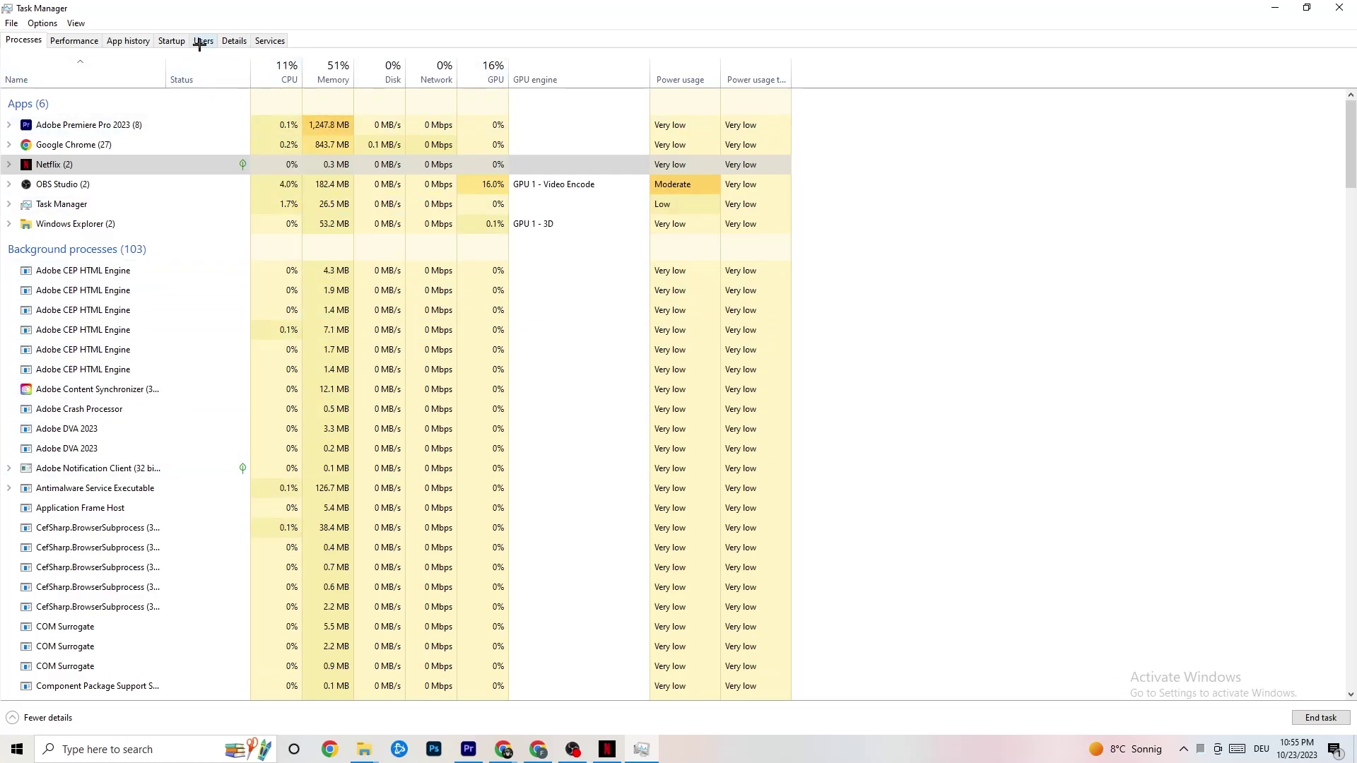
# Show the detailed process list and examine the priority options for the Adobe Premiere Pro process.
pyautogui.click(222, 44)
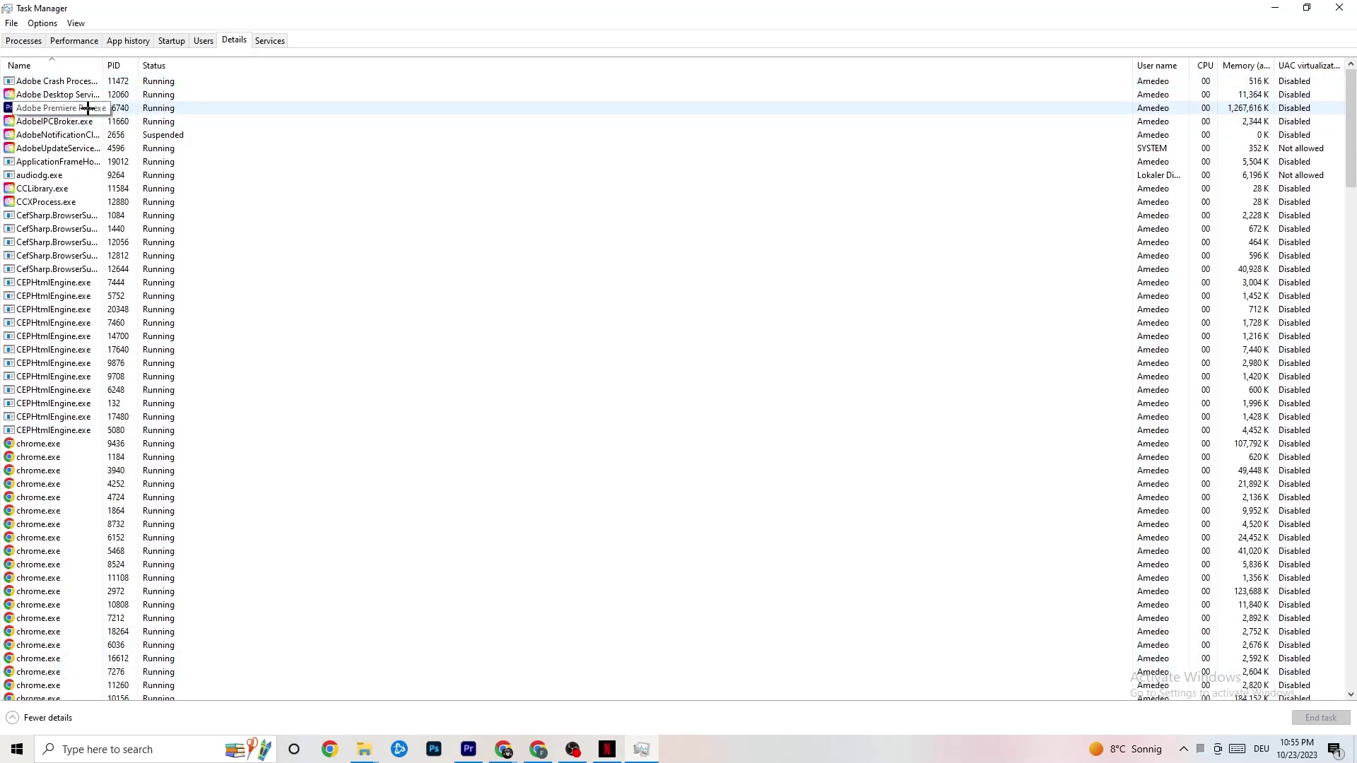
pyautogui.rightClick(132, 111)
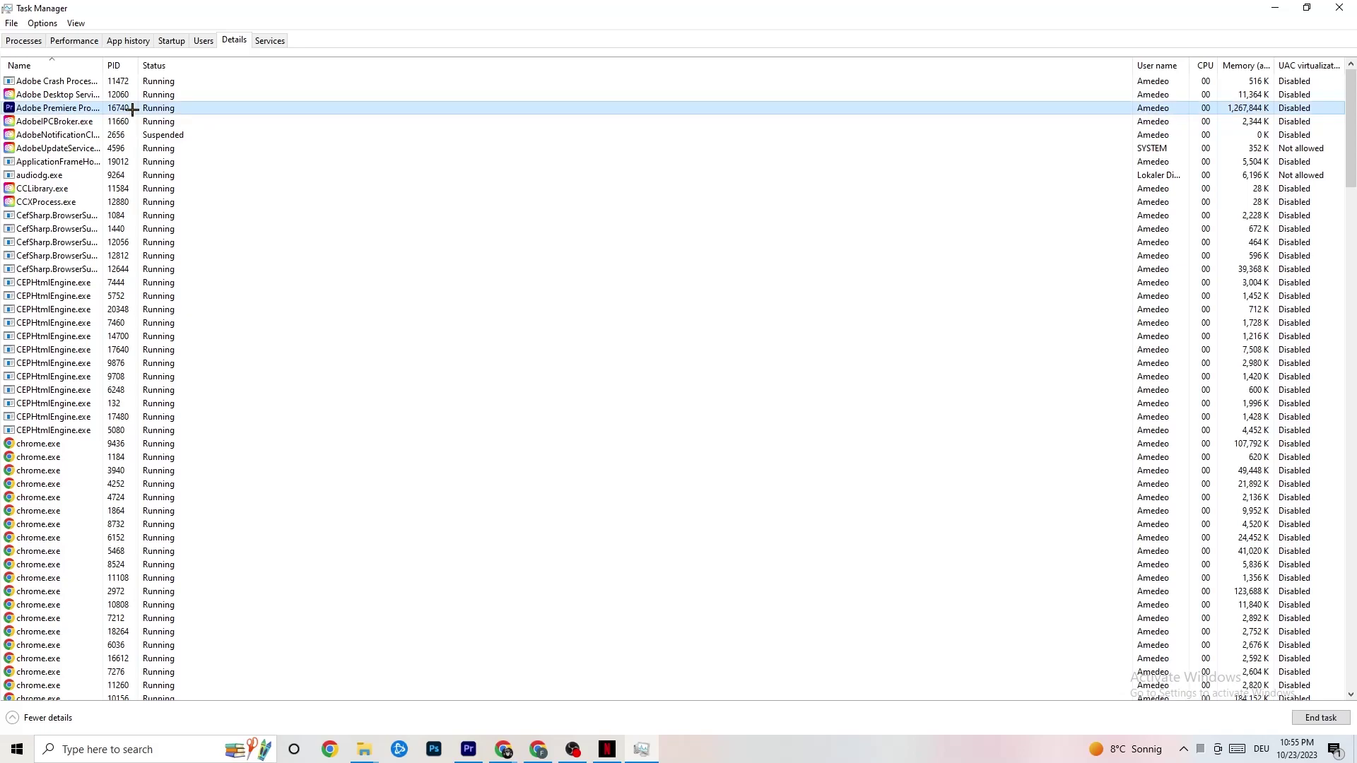
pyautogui.moveTo(208, 172)
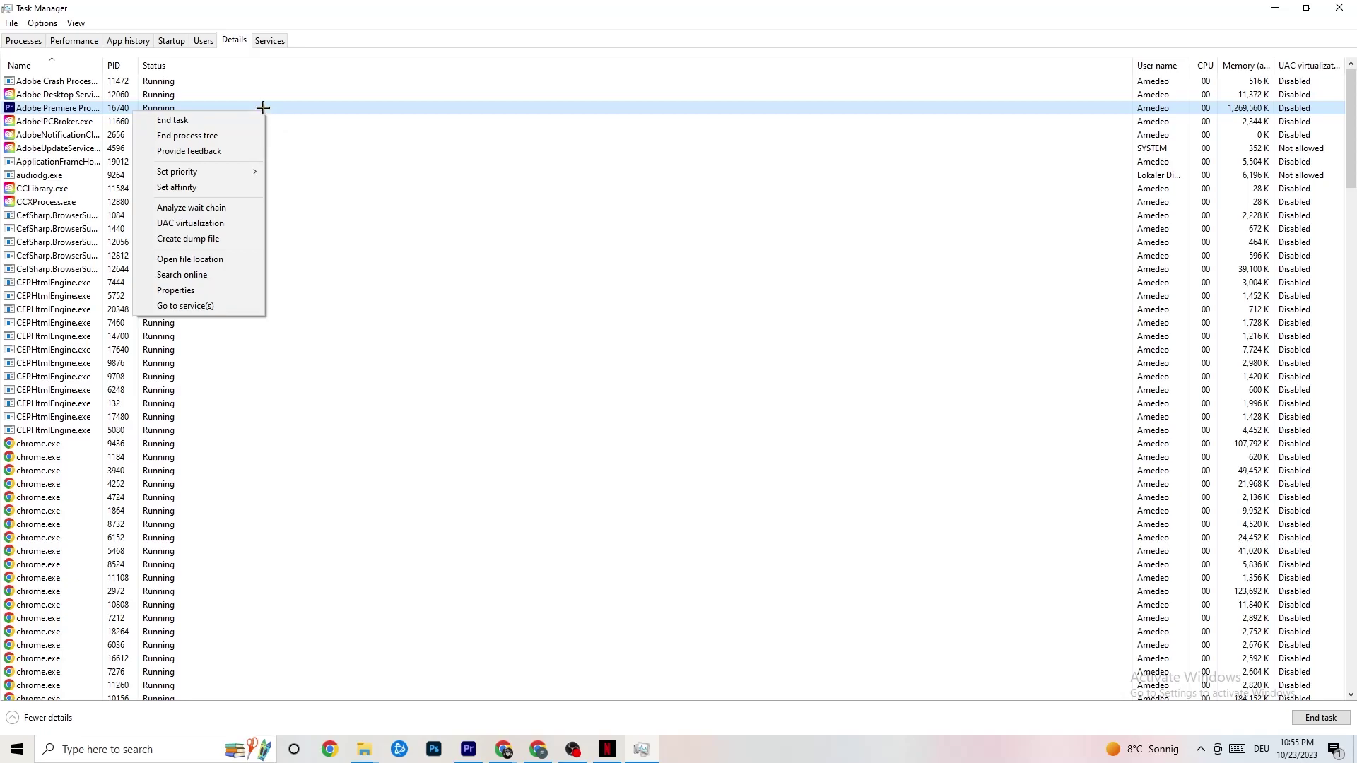
# Review the startup apps, check the available actions for Google Drive and the Pivot Software support application, and close Task Manager.
pyautogui.click(172, 41)
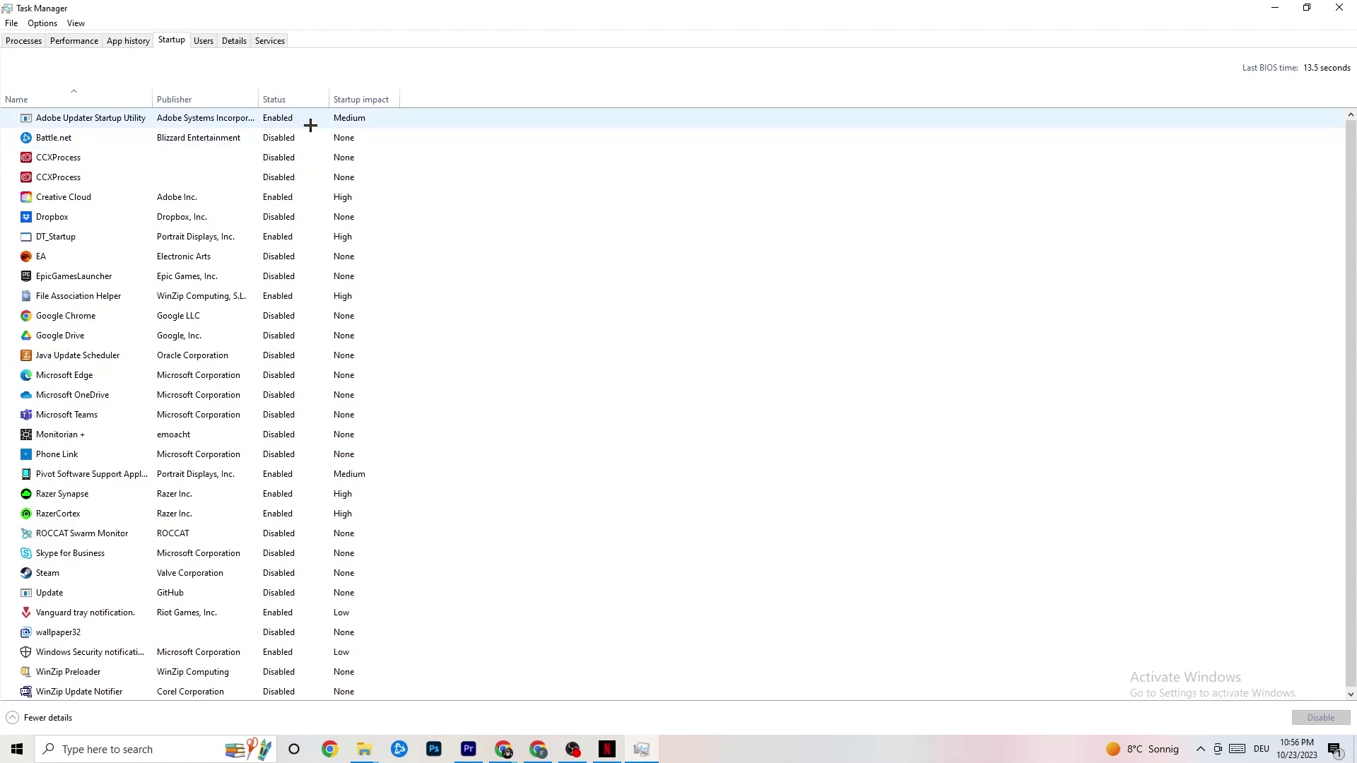
pyautogui.rightClick(195, 337)
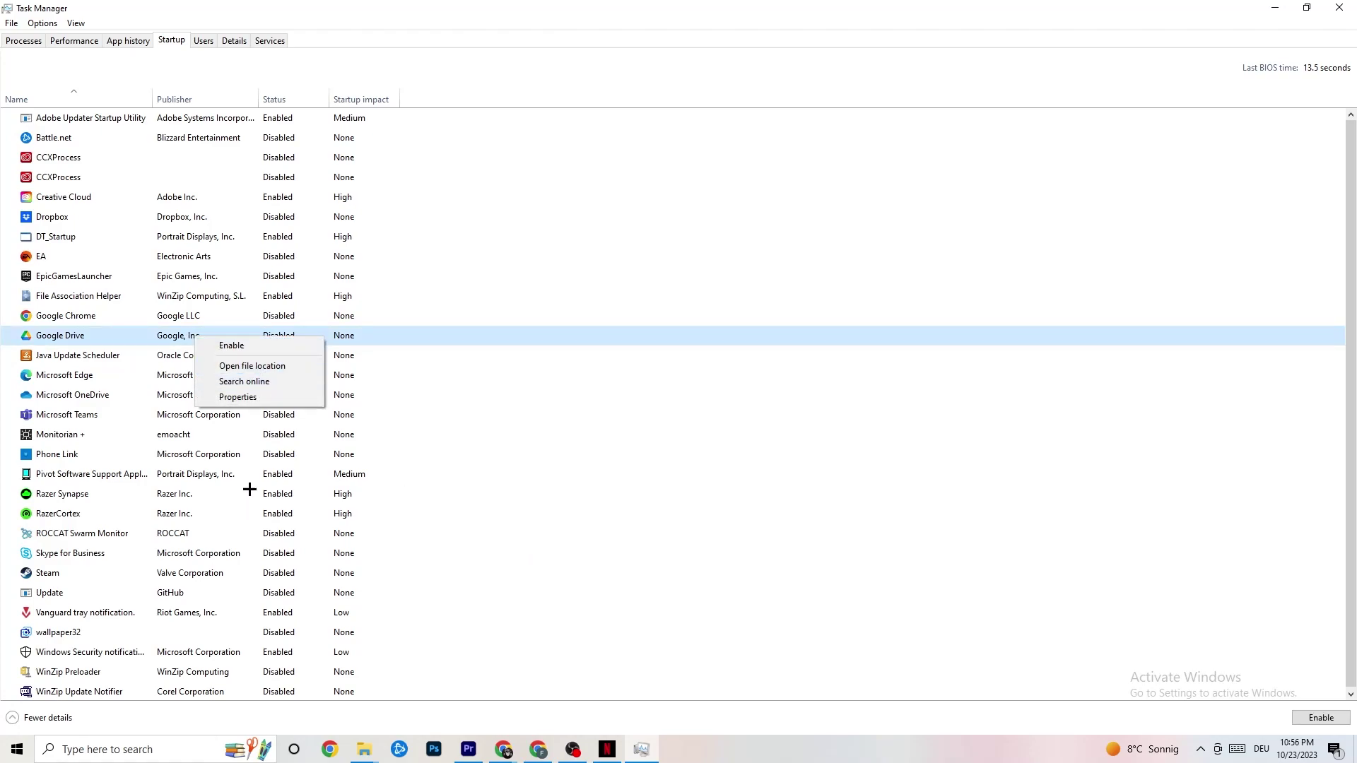
pyautogui.rightClick(268, 474)
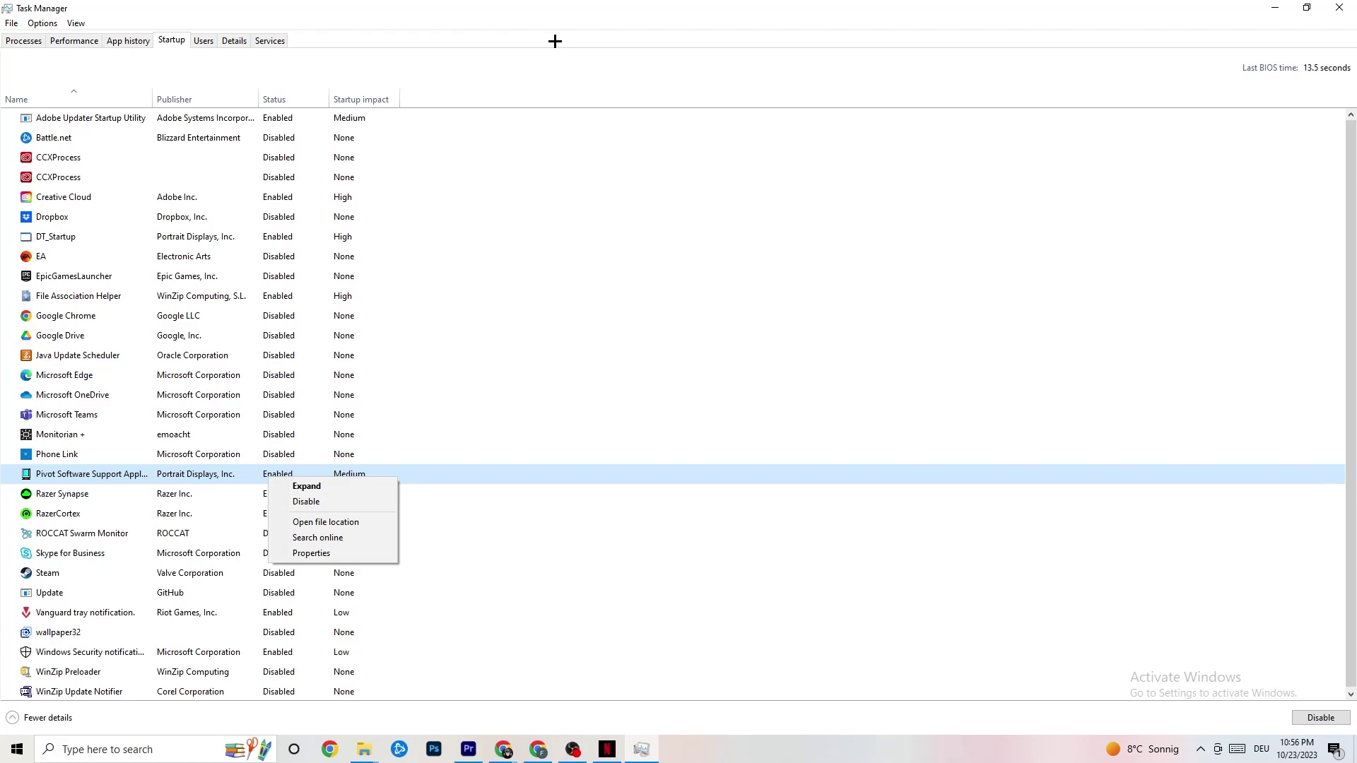
pyautogui.click(549, 21)
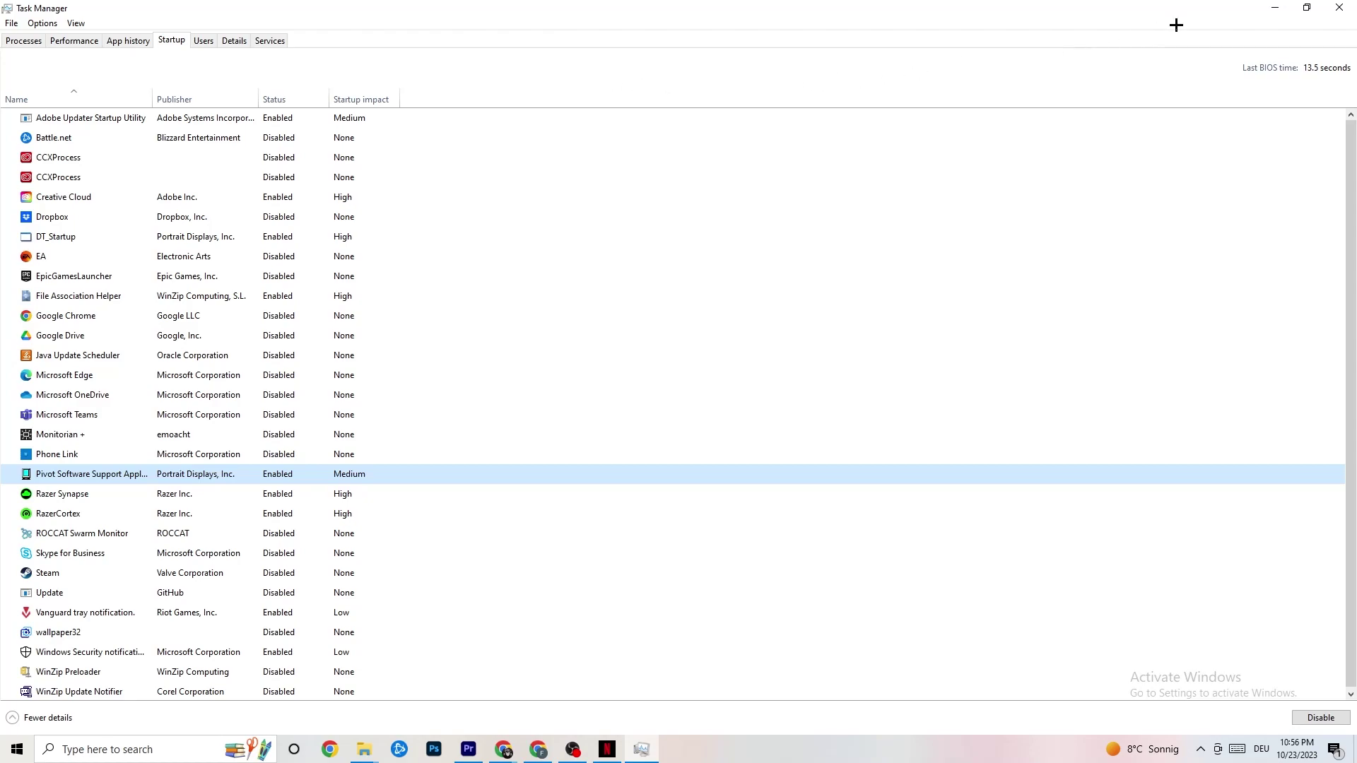
pyautogui.click(1325, 5)
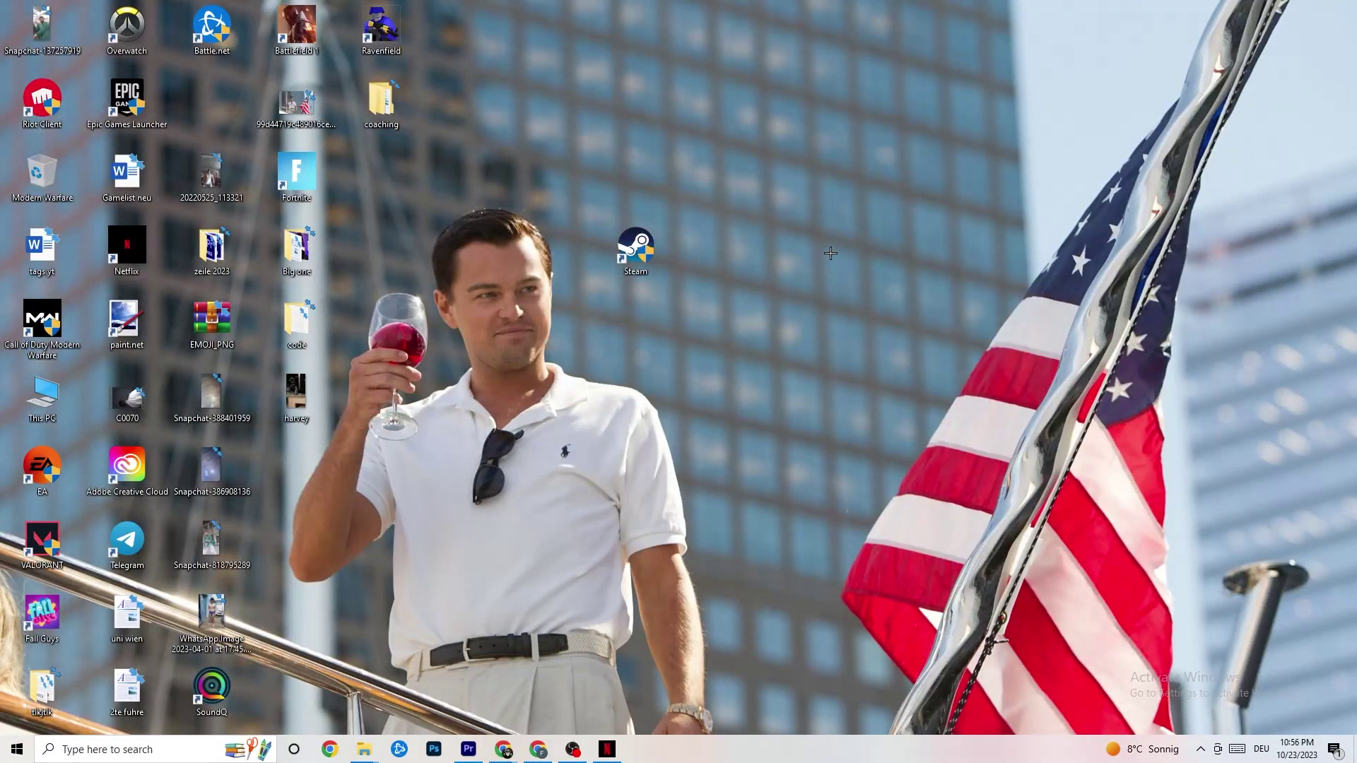